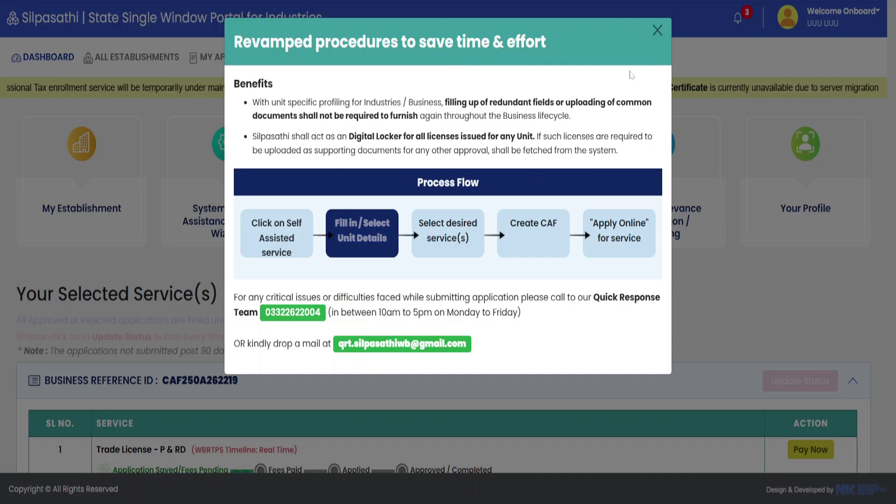
- Dismiss the procedures notice and, from the list of all establishments, open the form for adding a new unit
left_click(658, 31)
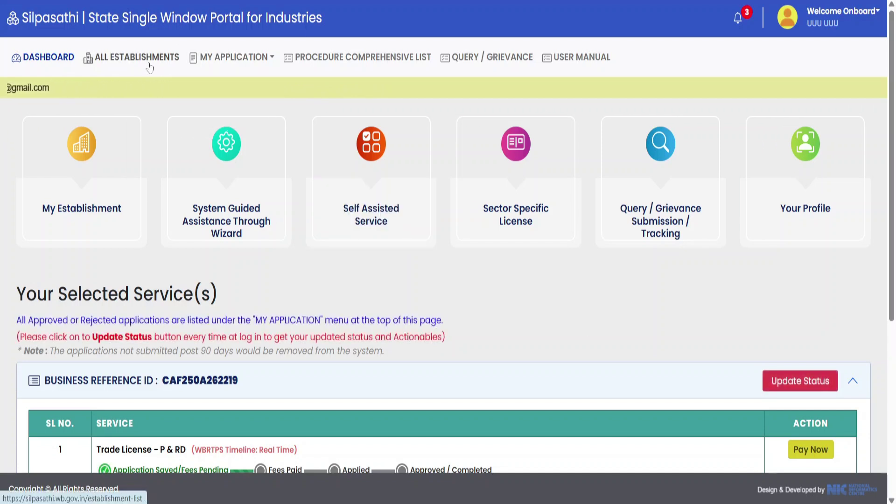
left_click(149, 68)
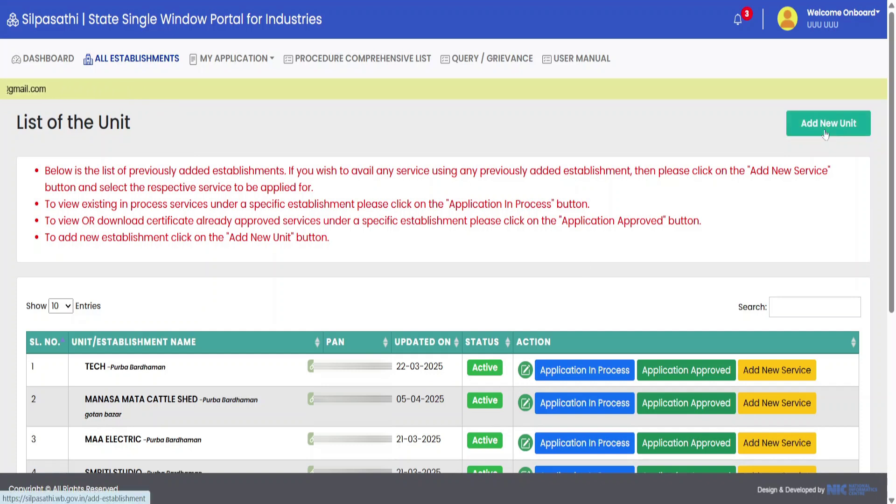
left_click(843, 129)
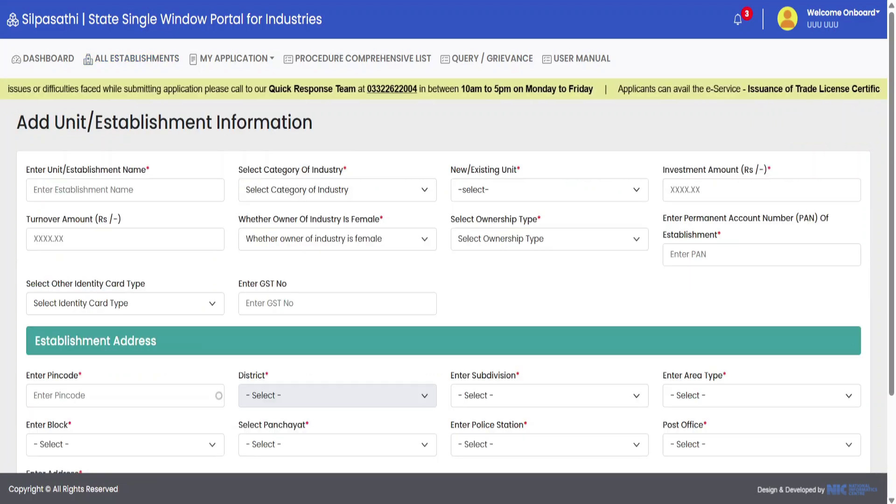
scroll(854, 385, "down", 3)
scroll(853, 385, "up", 3)
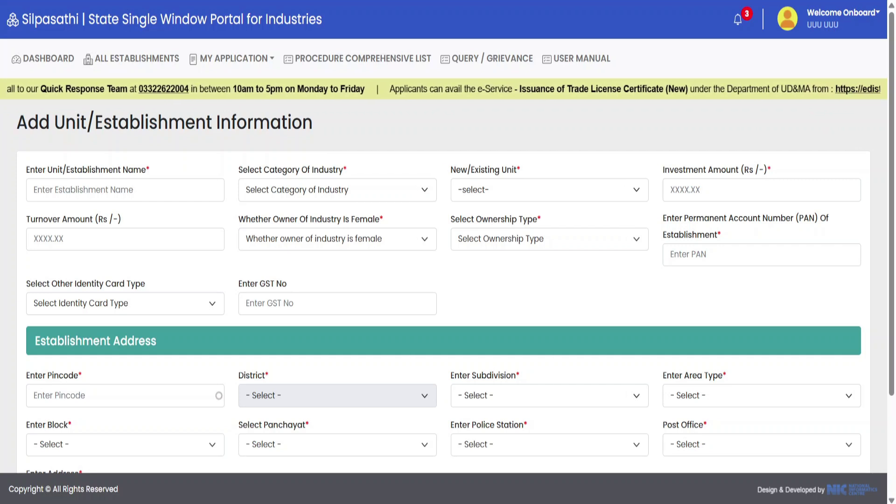
- Set the category of industry to Micro and mark the unit as New
left_click(283, 200)
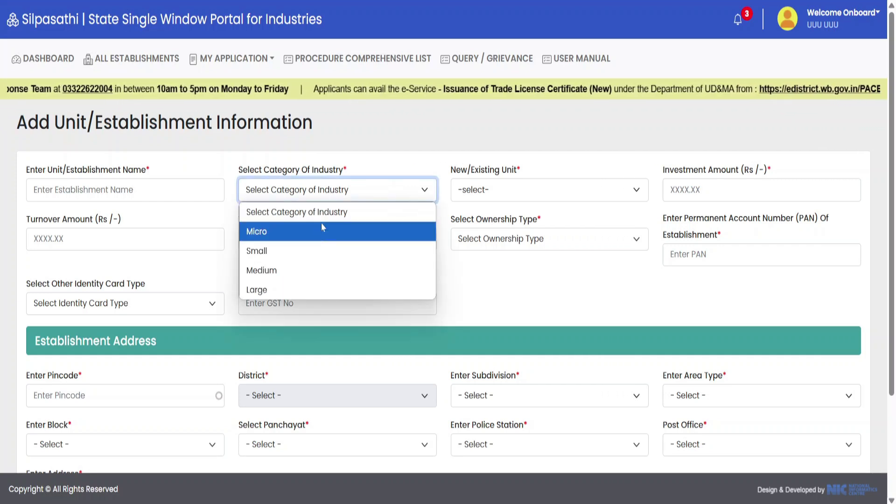
left_click(283, 236)
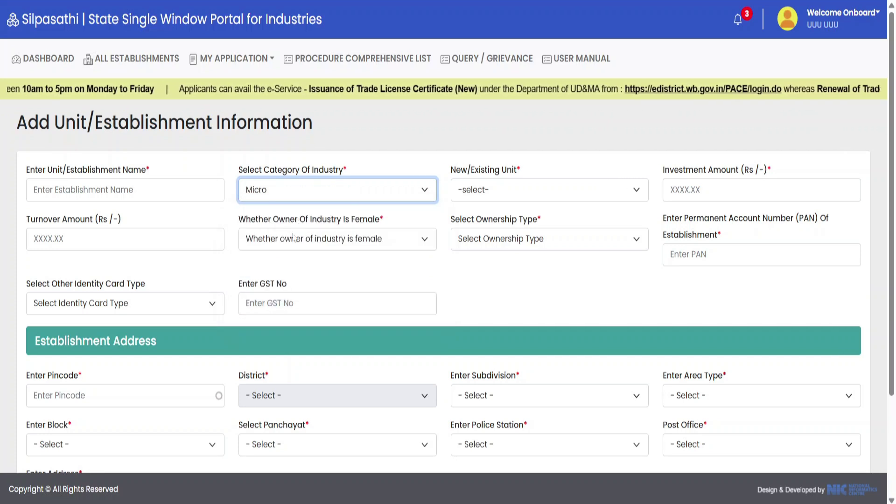
left_click(521, 191)
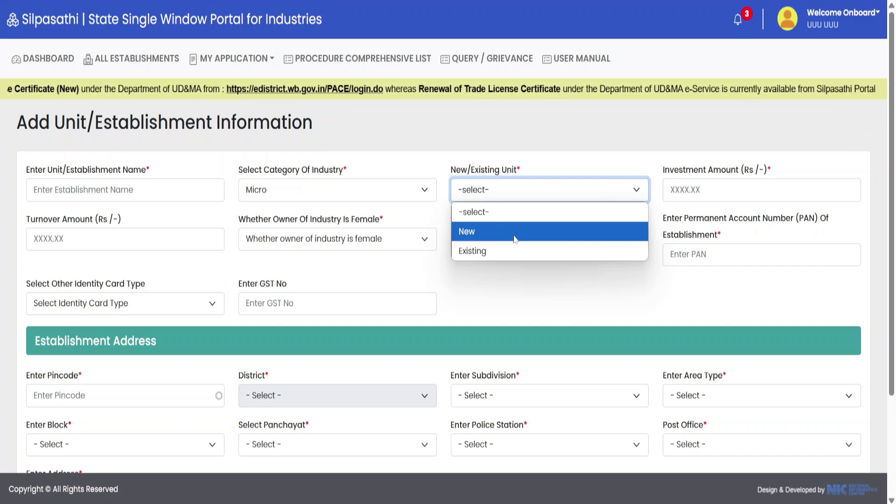
left_click(498, 238)
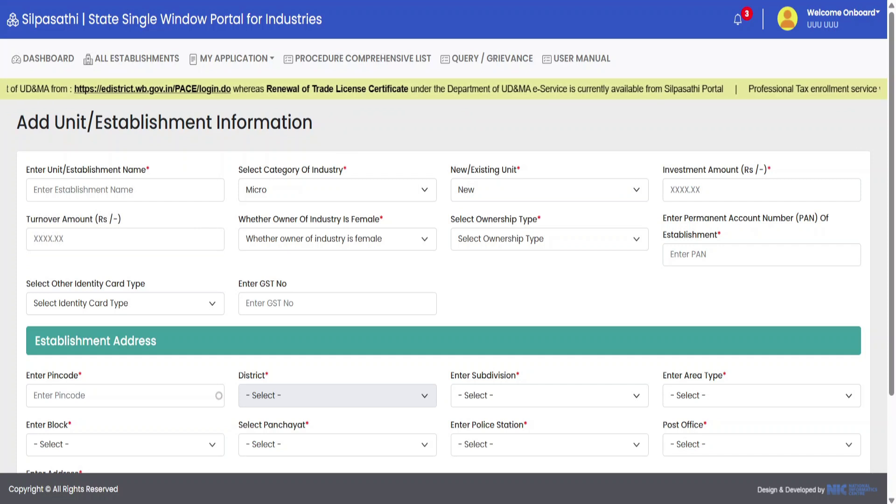
- Examine the investment amount, female owner, ownership type, PAN, other identity card type and GST number fields of the new unit form
left_click(670, 189)
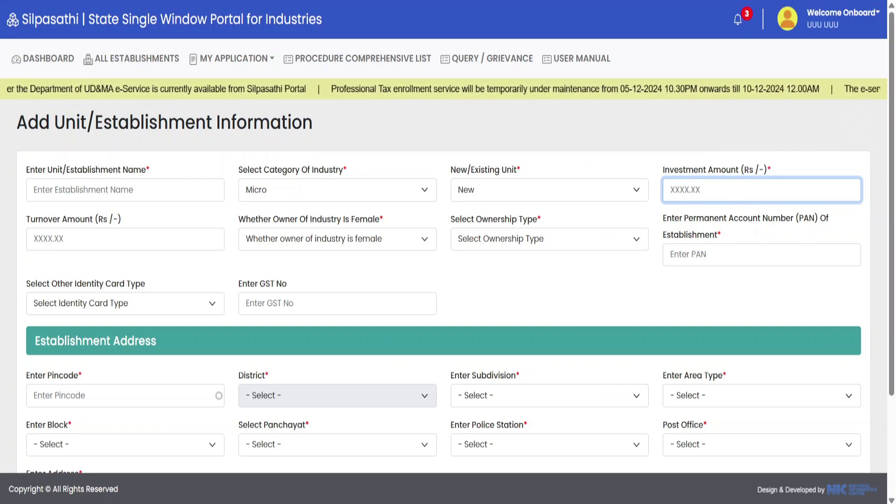
left_click(379, 242)
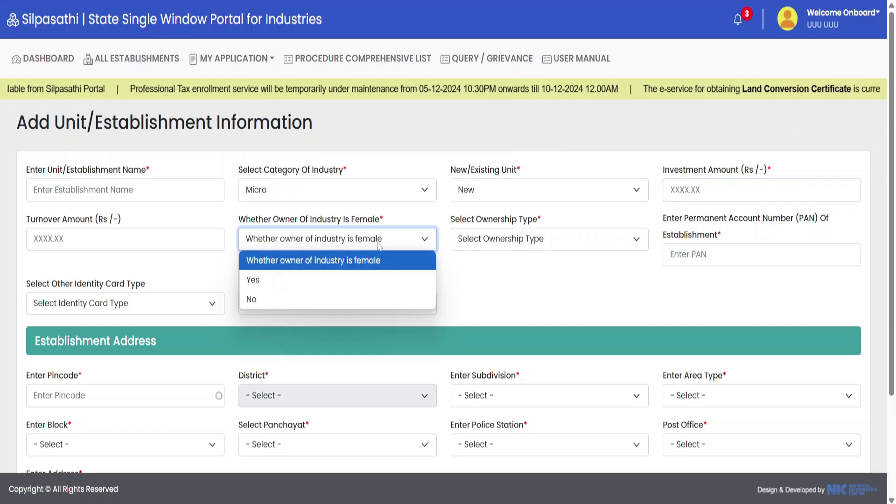
left_click(473, 288)
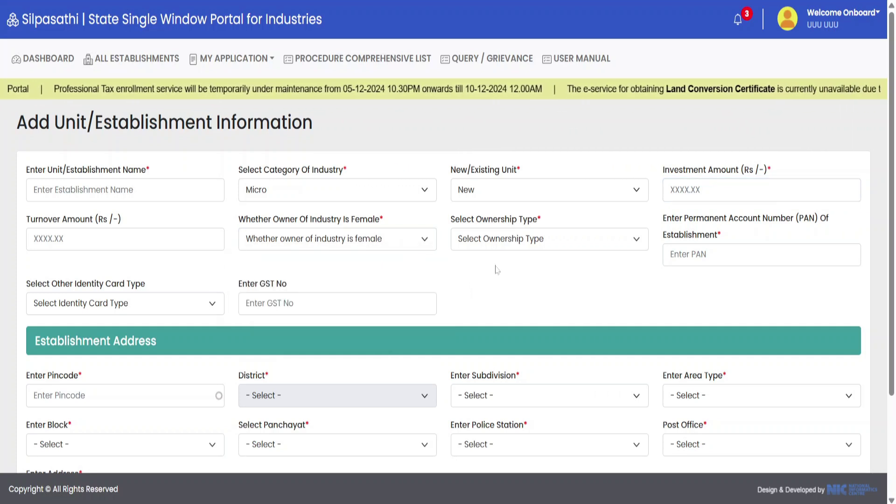
left_click(528, 247)
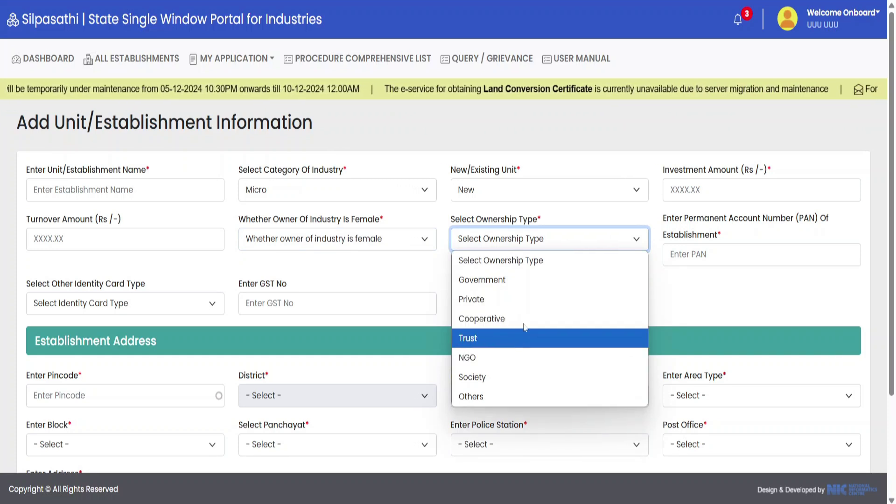
left_click(688, 304)
left_click_drag(664, 220, 831, 245)
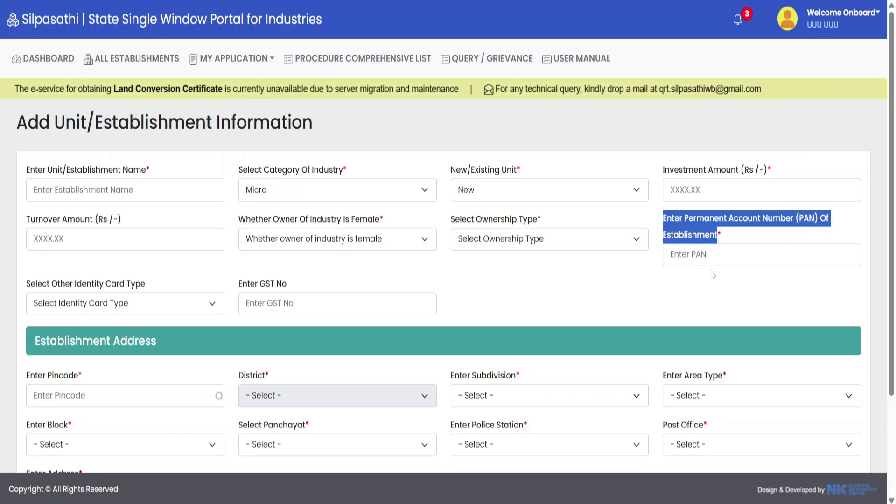
left_click(747, 276)
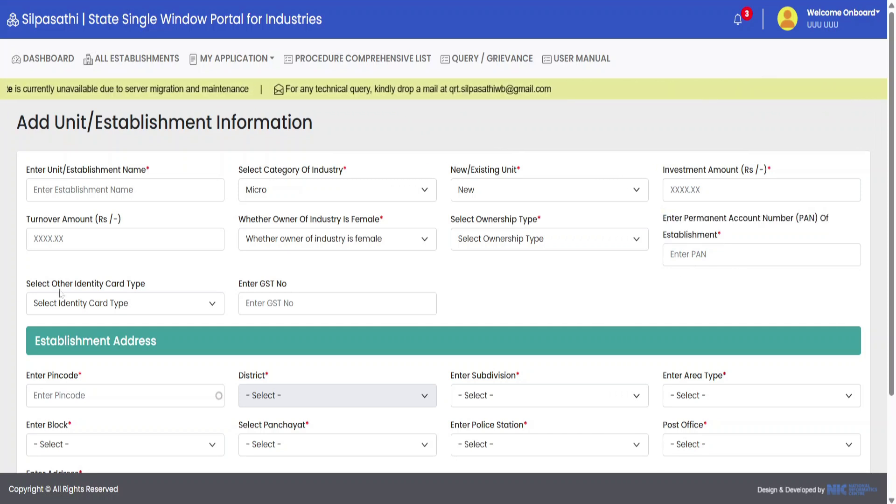
left_click(77, 299)
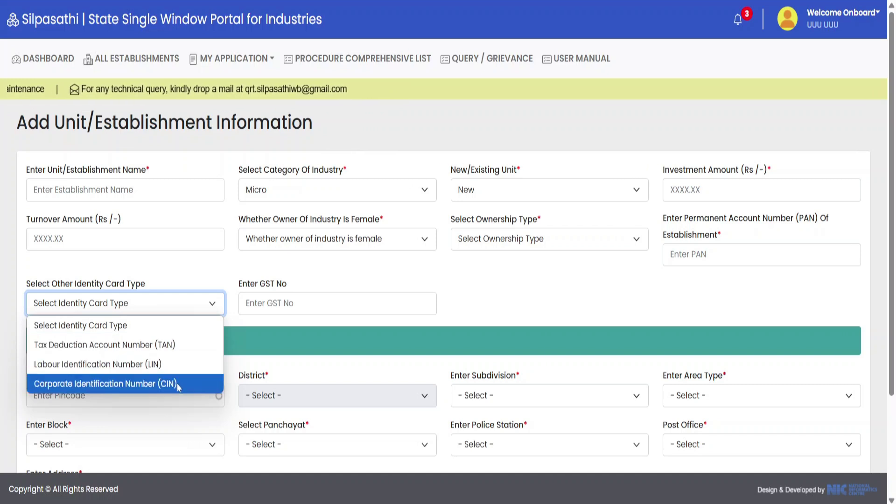
left_click(186, 275)
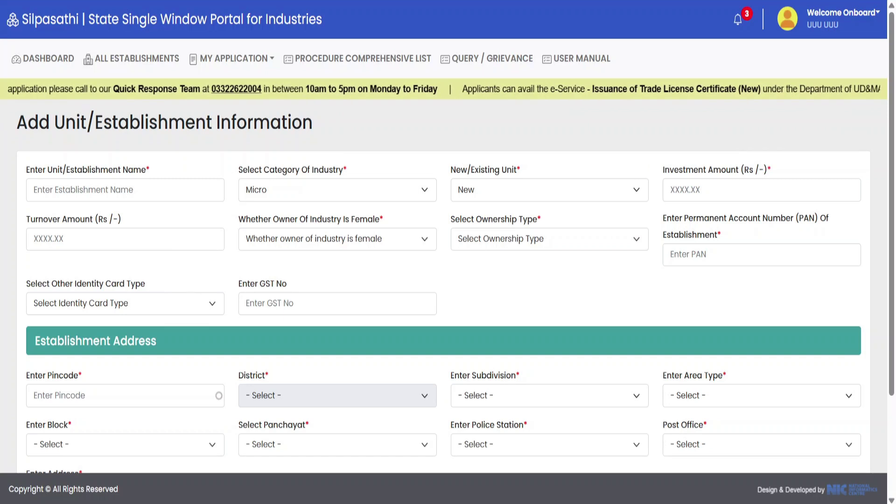
left_click_drag(243, 283, 317, 292)
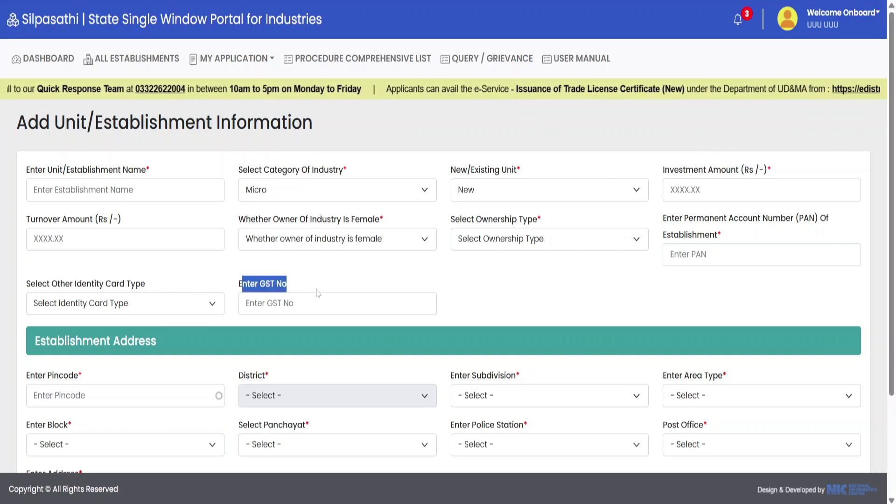
- Examine the Establishment Address section of the new unit form, including the area type and address fields
scroll(336, 297, "down", 2)
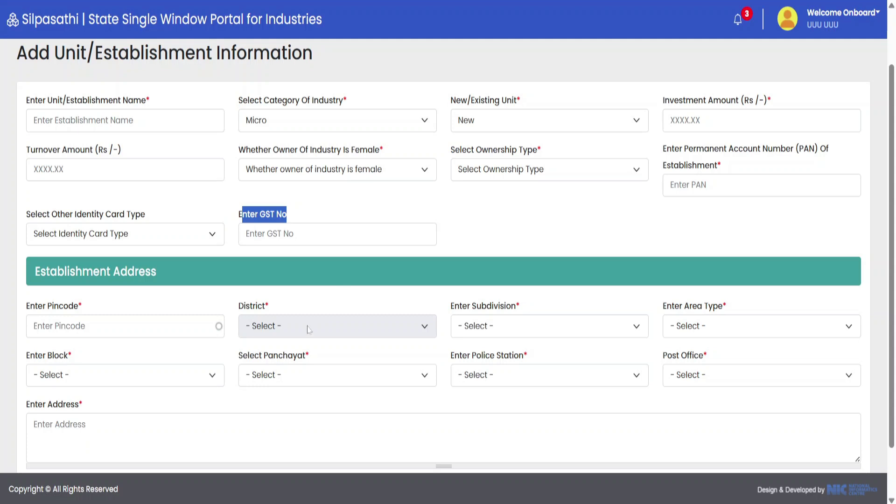
left_click(684, 324)
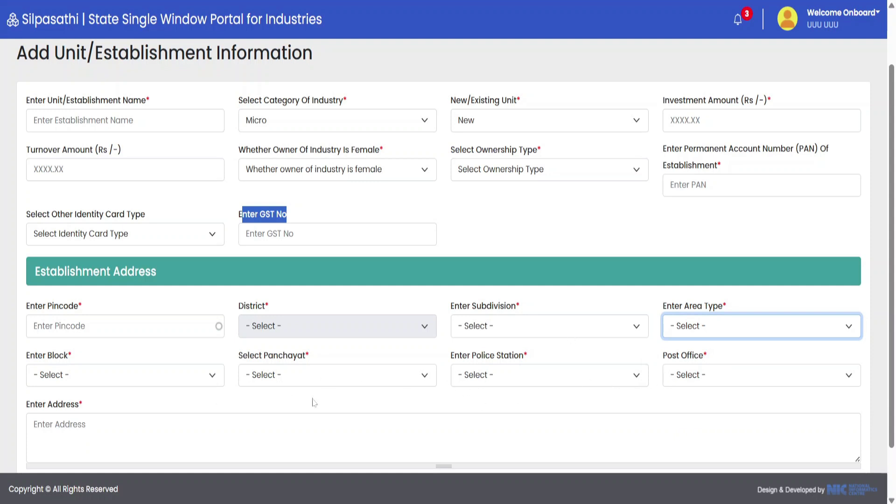
scroll(138, 410, "down", 2)
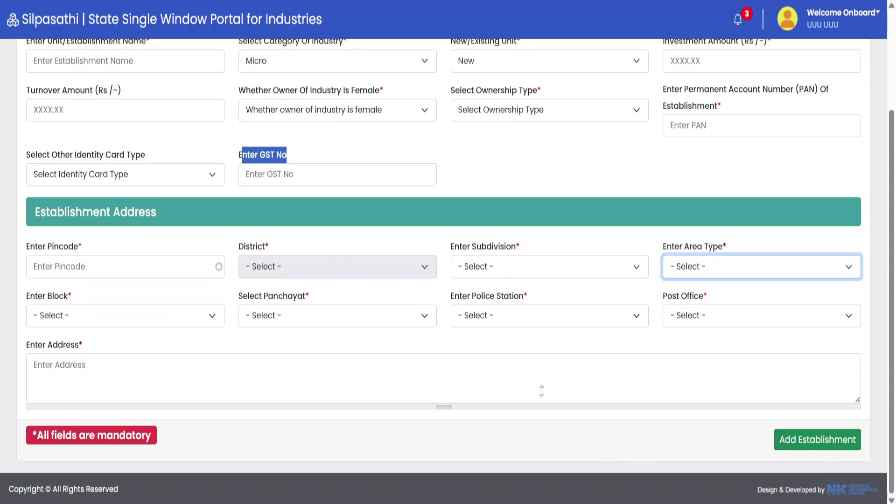
left_click_drag(34, 212, 156, 212)
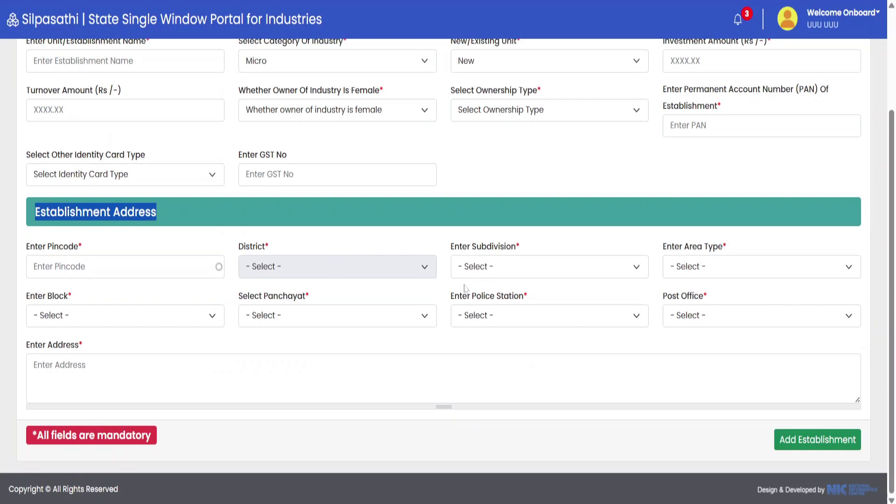
scroll(466, 288, "up", 3)
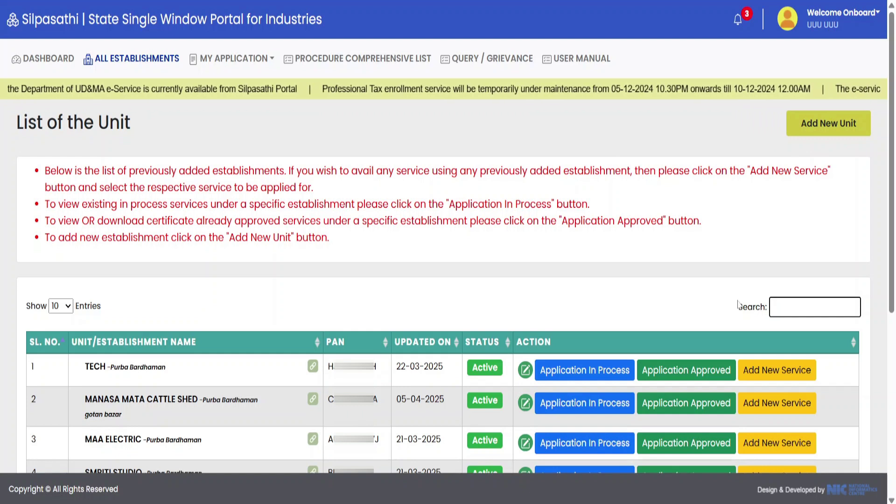
- Search the unit list for SAWDAGAR and start adding a new service to that unit
triple_click(751, 308)
type("SAWDAGAR")
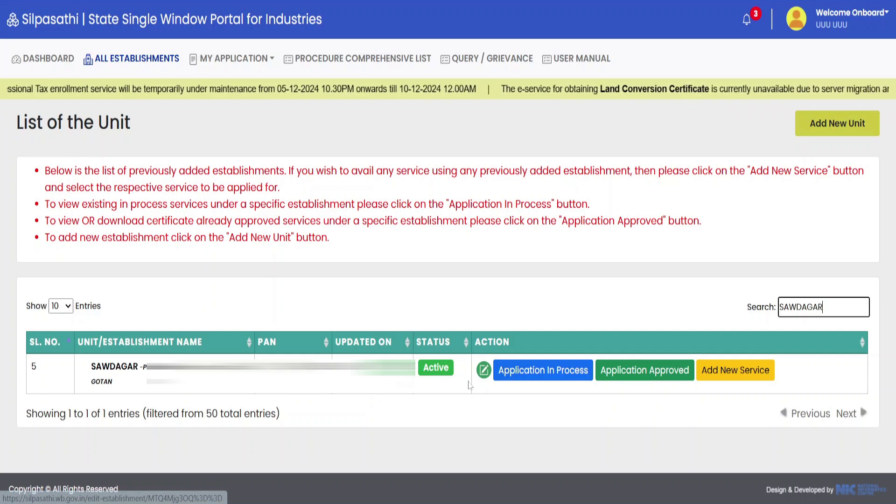
left_click(722, 377)
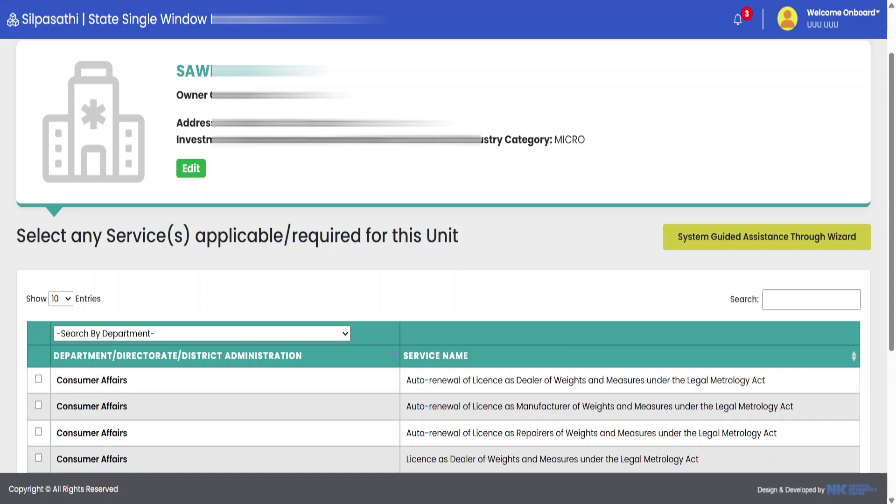
- Search the services for TRADE and add the Trade License - P & RD service to the unit
left_click(766, 300)
type("TRADE")
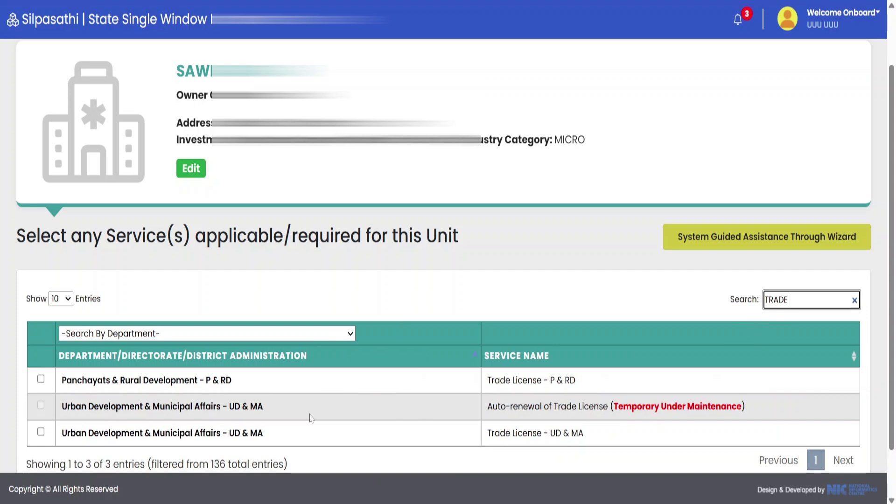
left_click(40, 380)
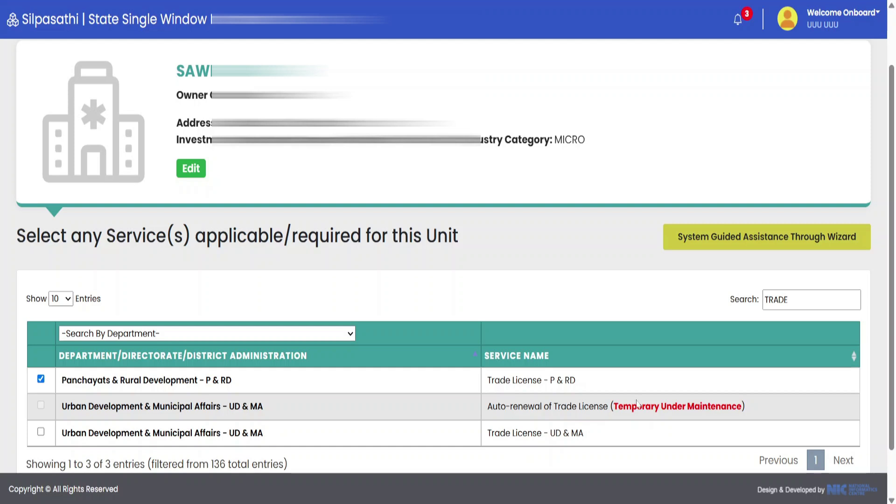
scroll(637, 402, "down", 2)
left_click(832, 440)
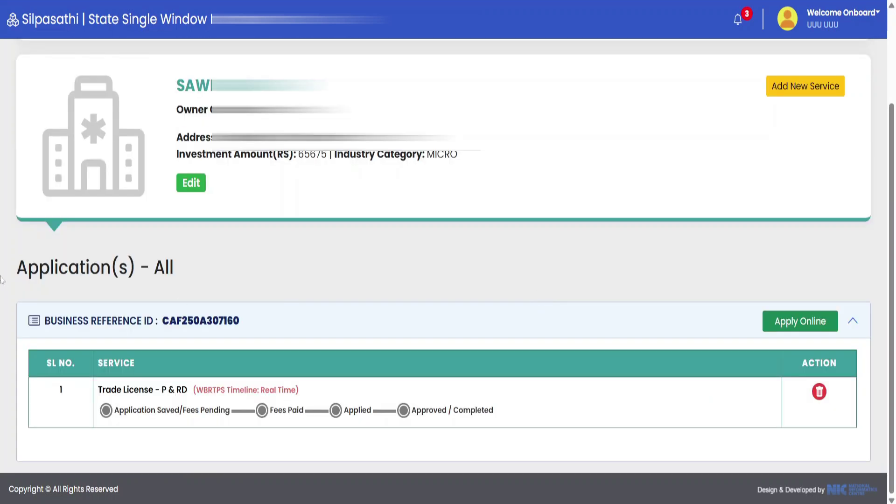
- Start the online application and set the unit's area type to Block and its area to Raina-II
left_click(820, 328)
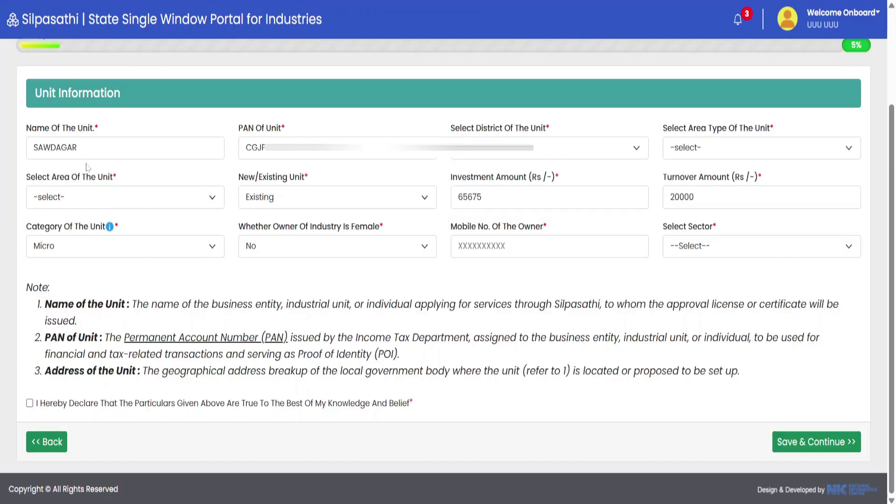
left_click(735, 148)
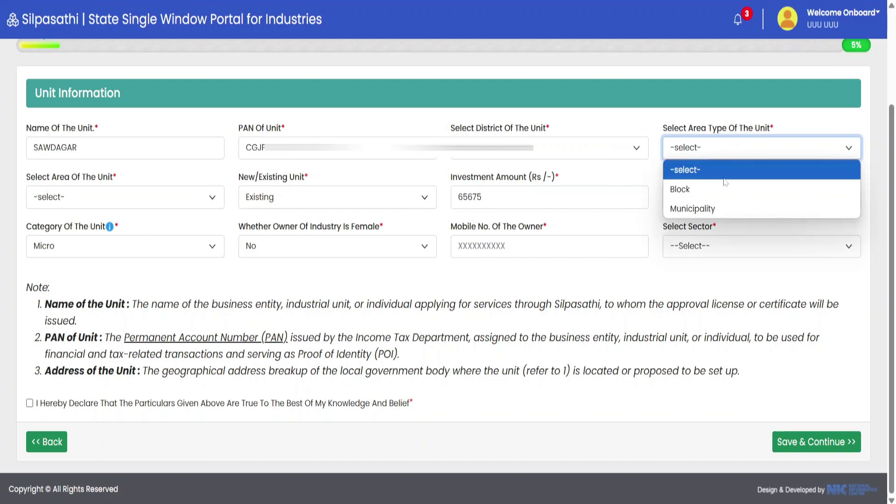
left_click(699, 189)
left_click(89, 197)
left_click(89, 208)
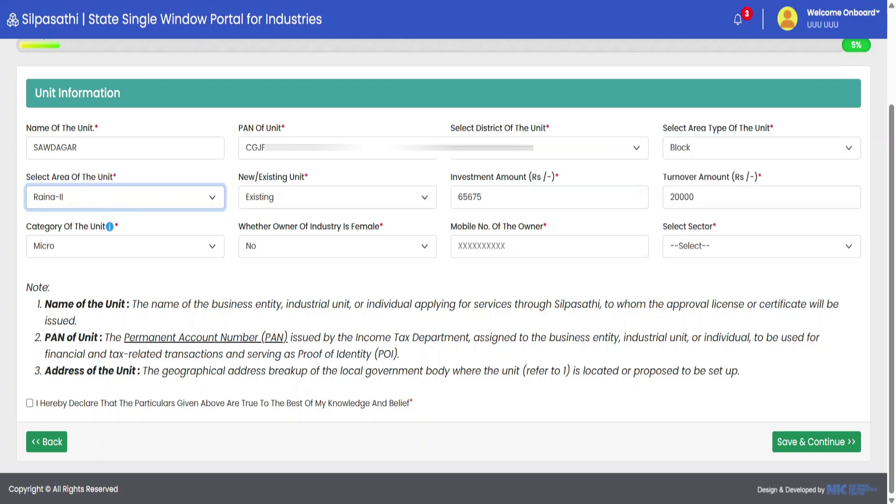
left_click(287, 204)
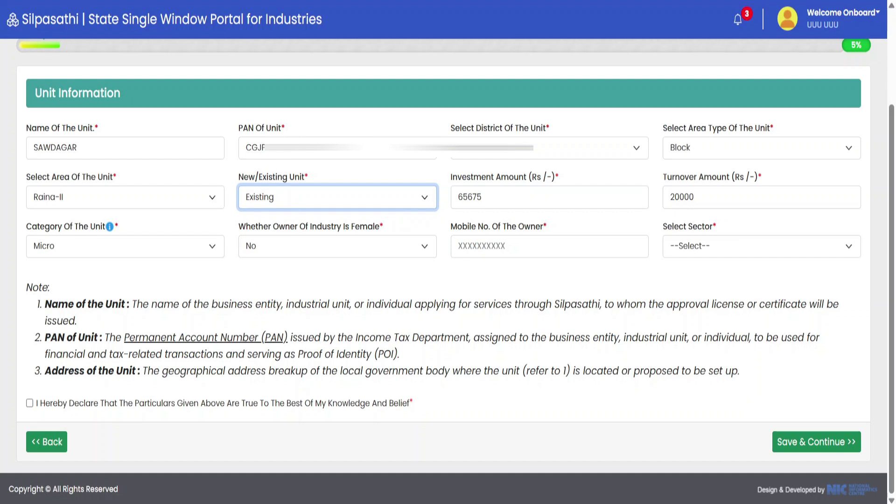
- Set the unit's sector to Others, then save the unit information and continue to the trade details
left_click(755, 250)
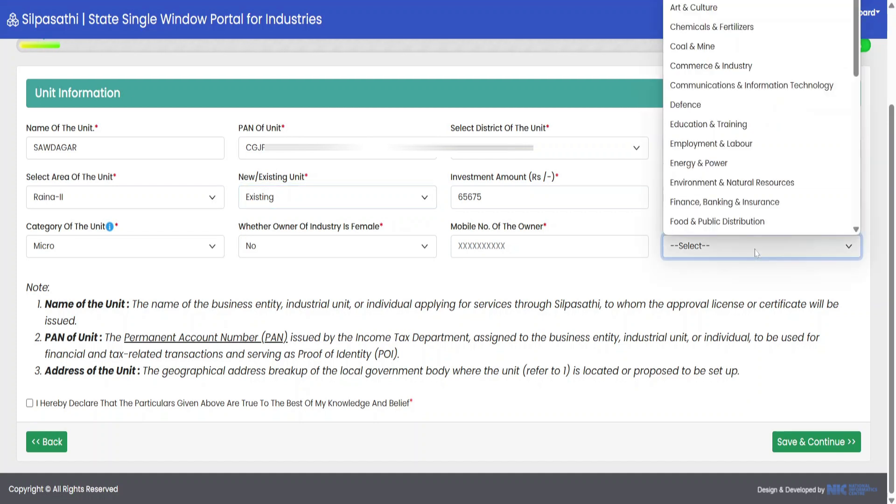
scroll(757, 194, "down", 5)
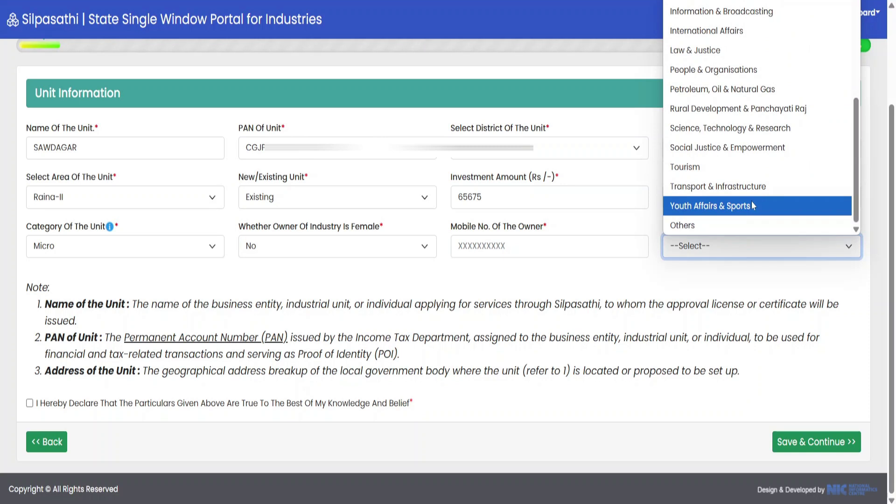
scroll(751, 200, "up", 2)
scroll(731, 167, "down", 2)
scroll(747, 112, "up", 5)
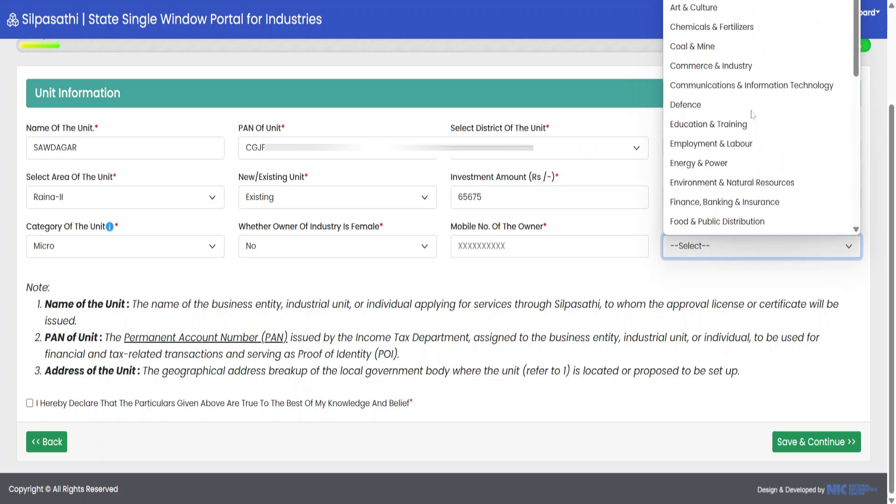
scroll(755, 129, "down", 3)
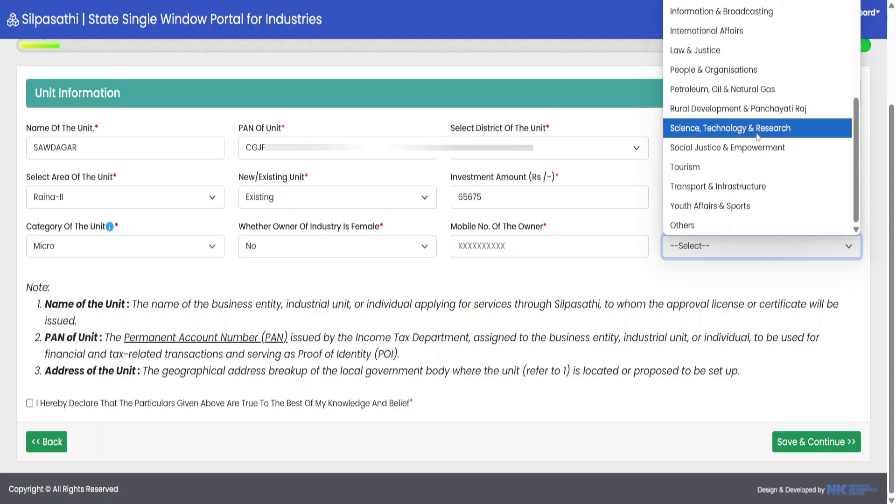
left_click(706, 226)
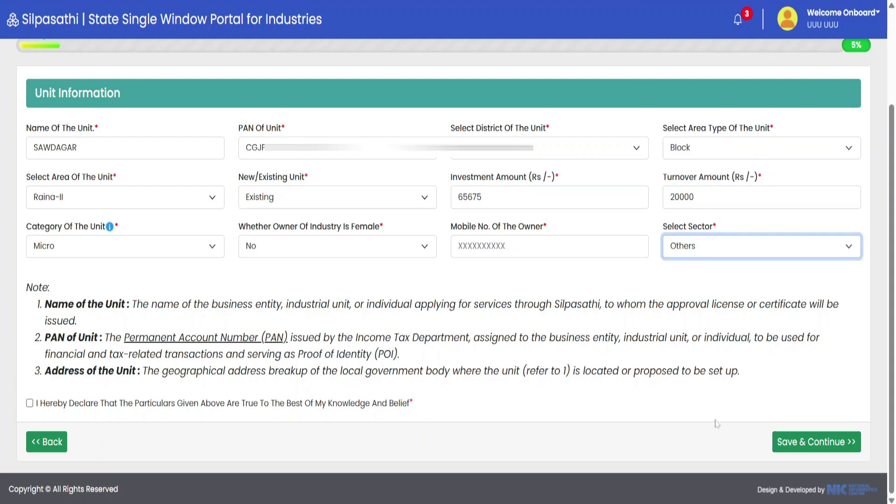
left_click(785, 441)
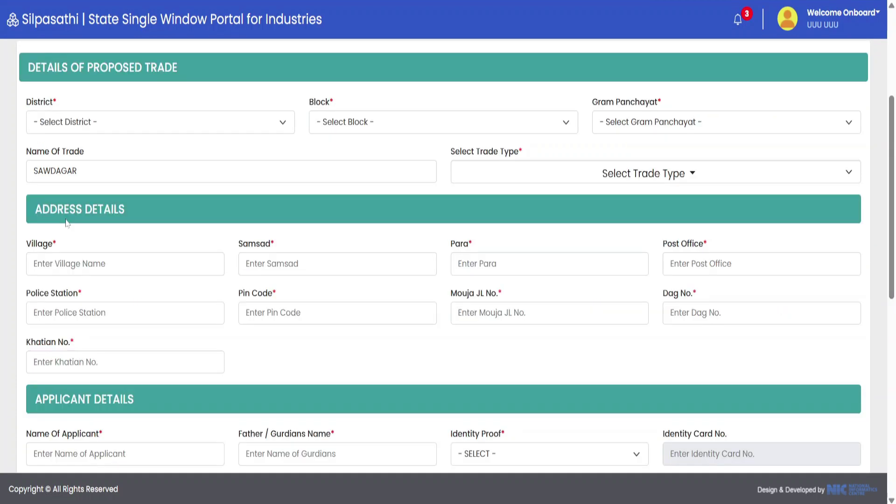
- Replace the name of the proposed trade with HJGHJGHJ
left_click(95, 132)
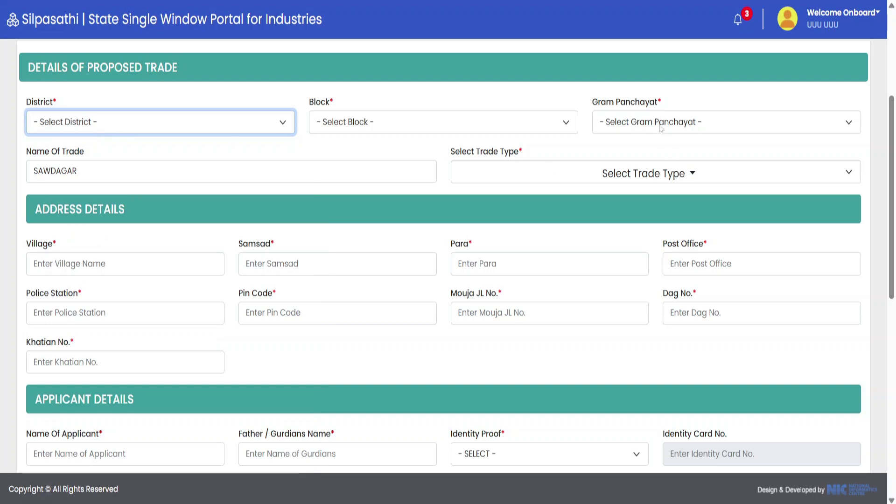
left_click(133, 171)
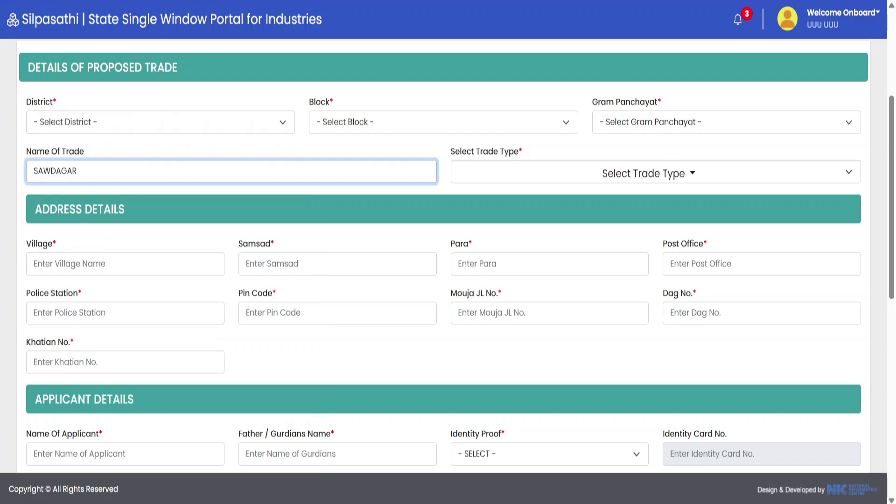
type("JHJHJH")
key("ctrl+a")
type("HJGHJGHJ")
- Look through the trade type options and the Address Details section, including the Village and Samsad fields
left_click(580, 181)
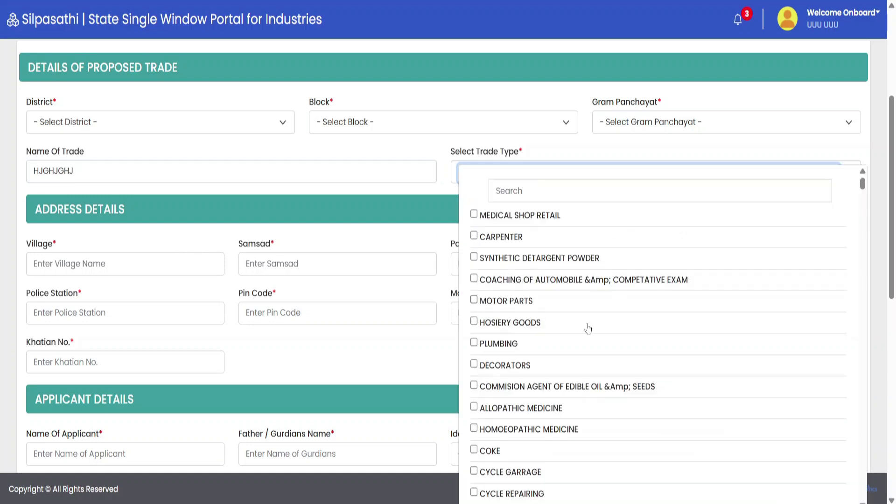
scroll(580, 388, "down", 2)
scroll(580, 388, "up", 2)
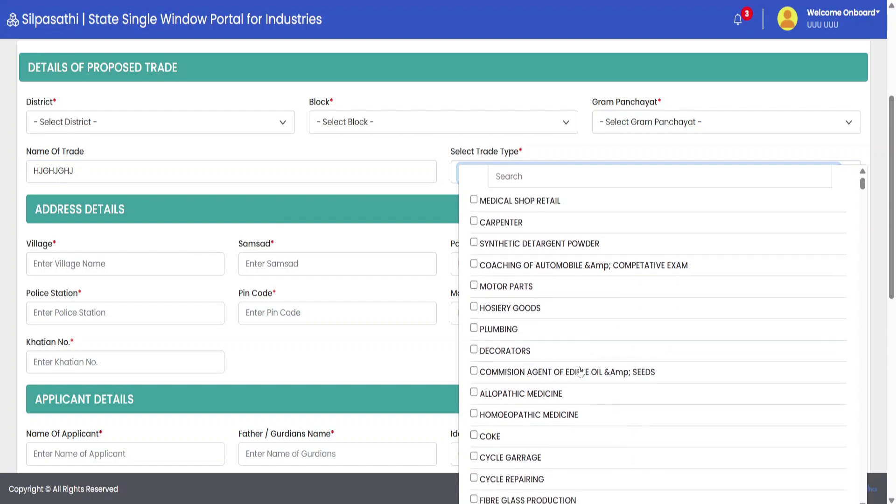
left_click(544, 98)
scroll(544, 98, "down", 3)
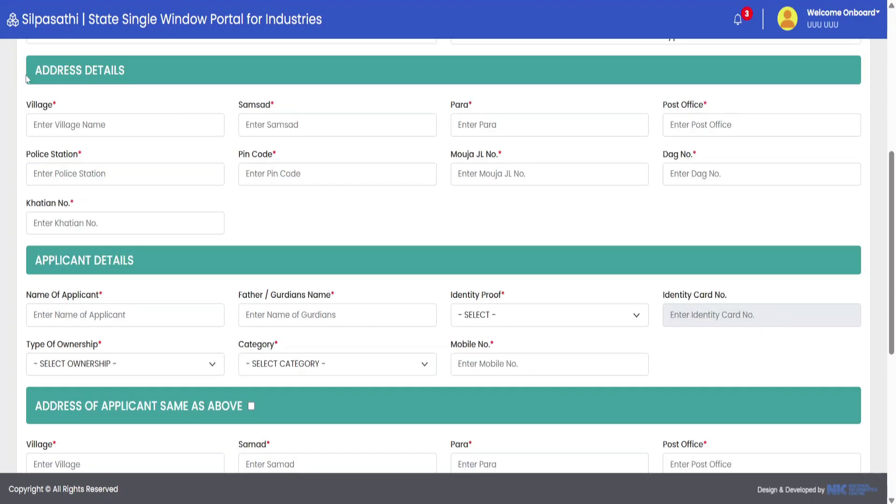
left_click_drag(28, 78, 143, 79)
scroll(120, 226, "up", 3)
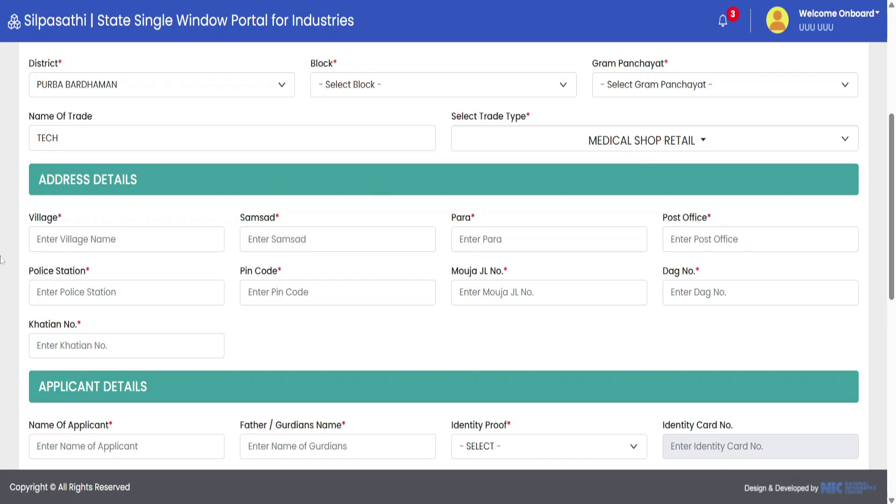
left_click_drag(29, 217, 62, 225)
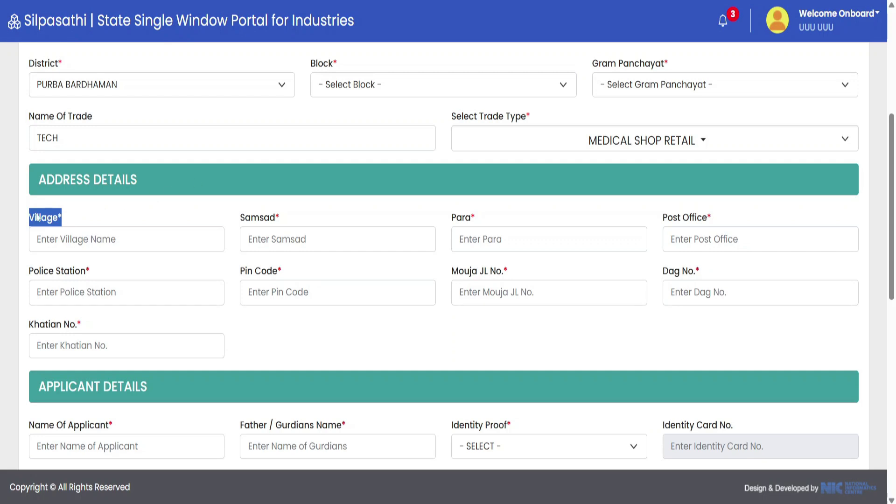
left_click(123, 206)
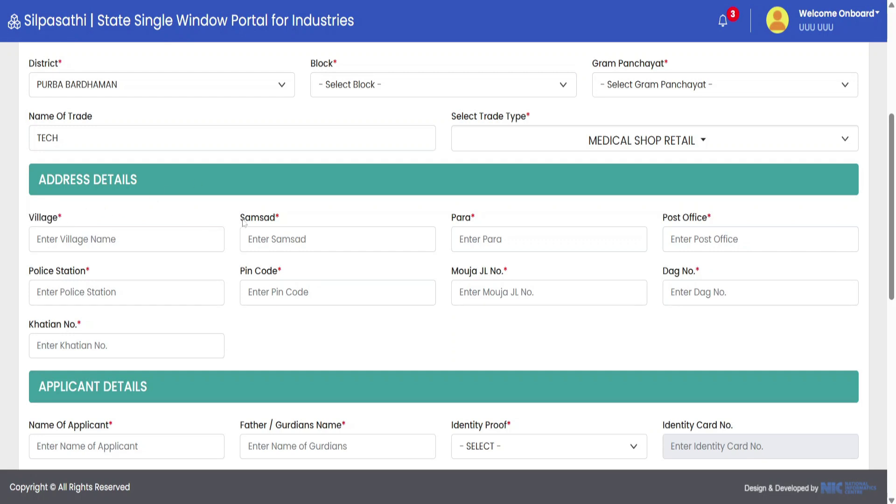
left_click_drag(242, 219, 283, 220)
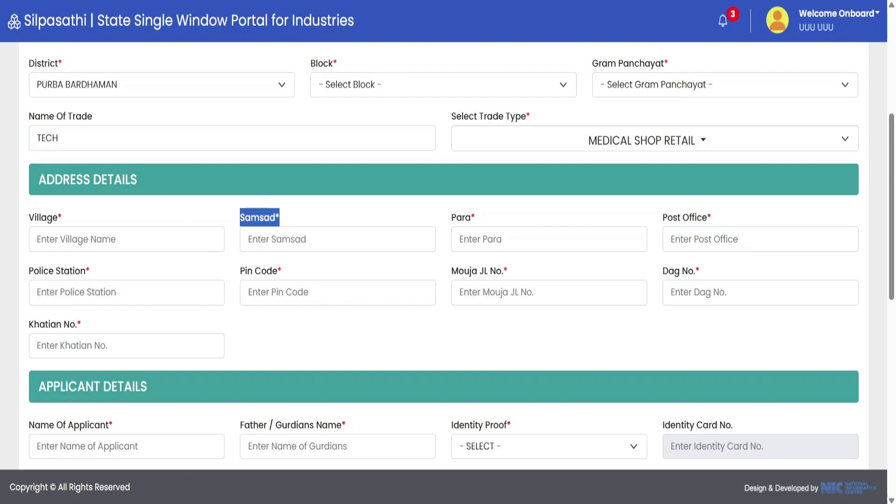
- Enter VIII as the Samsad in the trade's address details
left_click(327, 239)
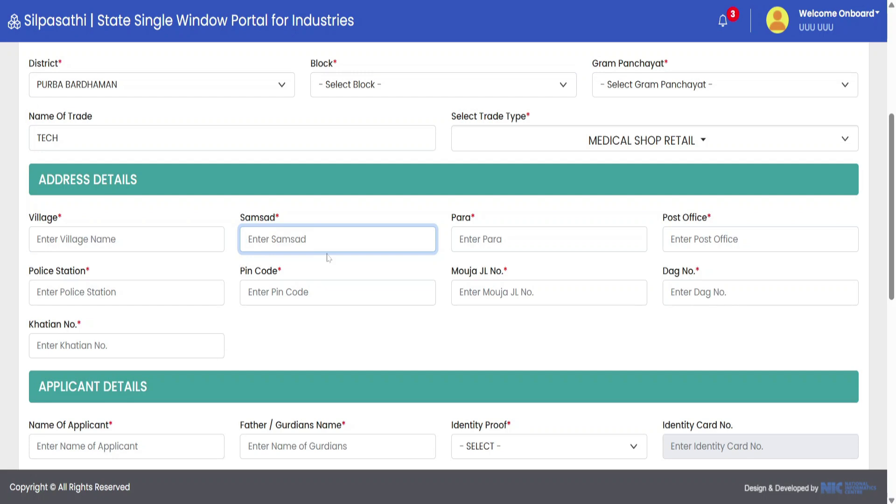
type("XV")
key("ctrl+a")
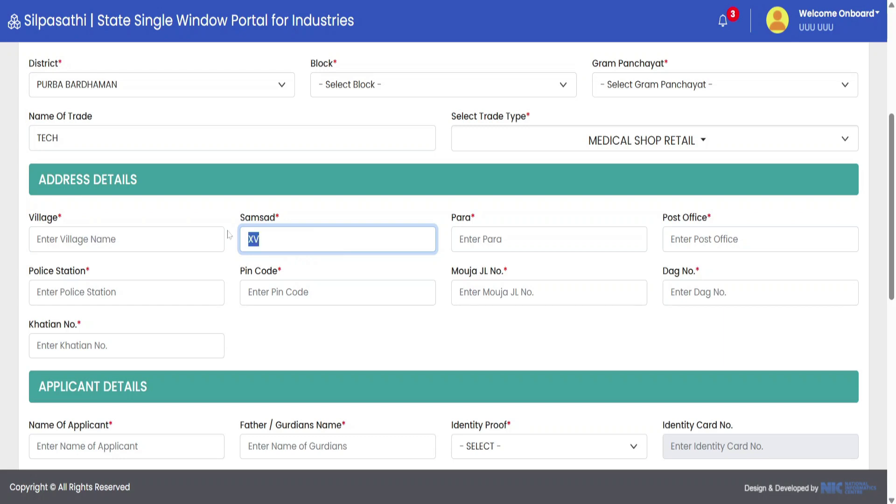
type("VIII")
left_click(295, 265)
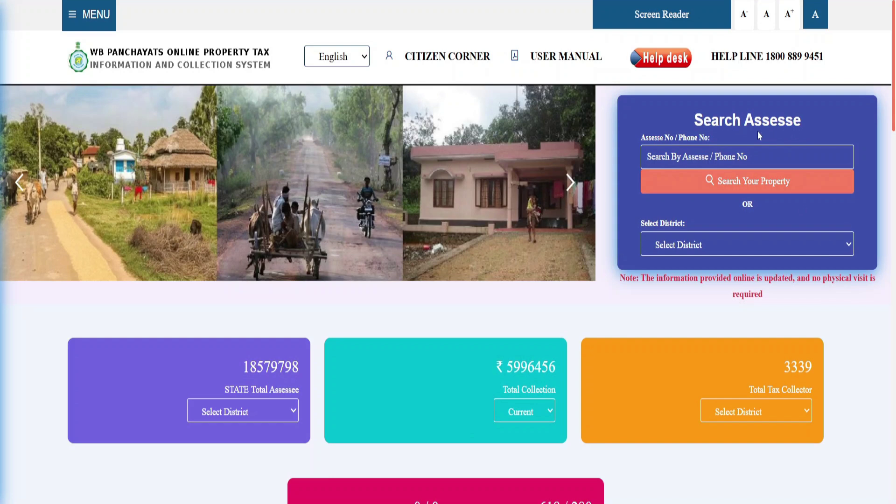
- On the WB Panchayats Online Property Tax site, set the assessee search to district PURBA BARDHAMAN, block KATWA-II and gram panchayat GAZIPUR
left_click(674, 258)
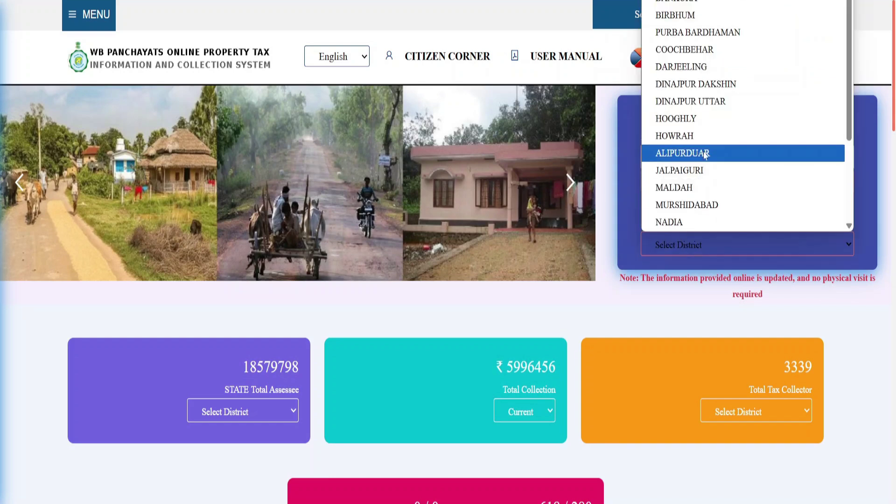
left_click(728, 34)
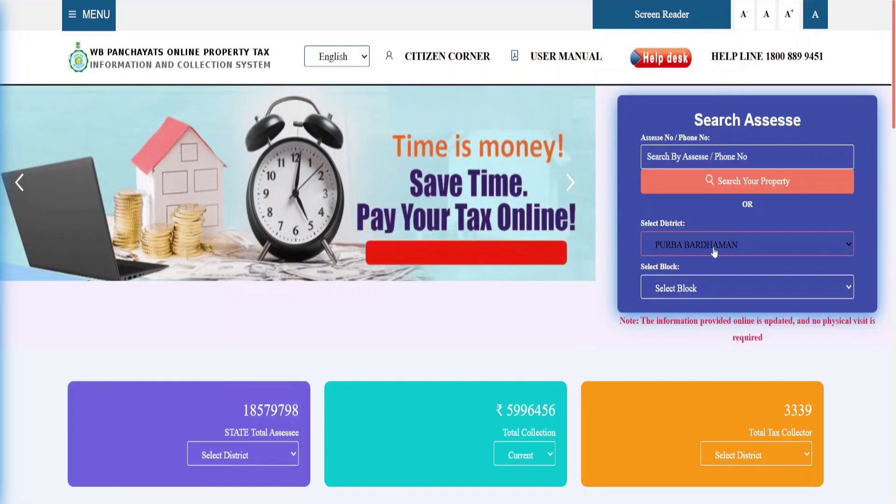
left_click(685, 288)
left_click(691, 145)
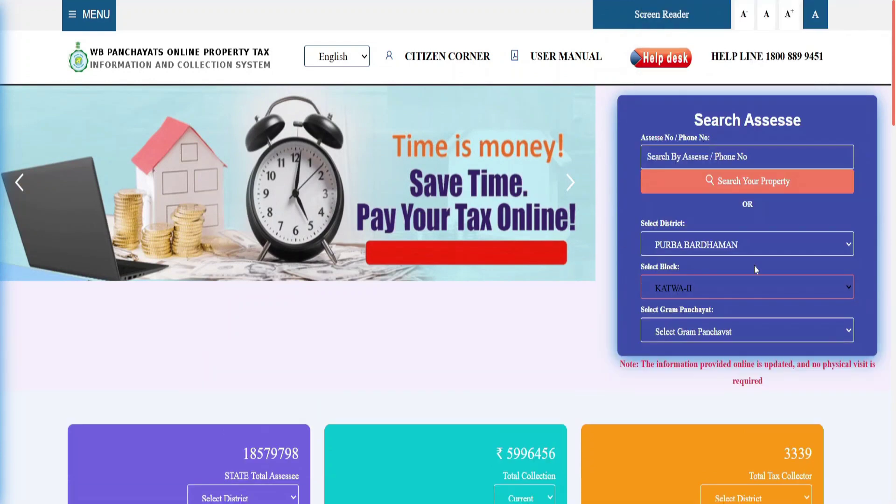
left_click(731, 331)
left_click(725, 381)
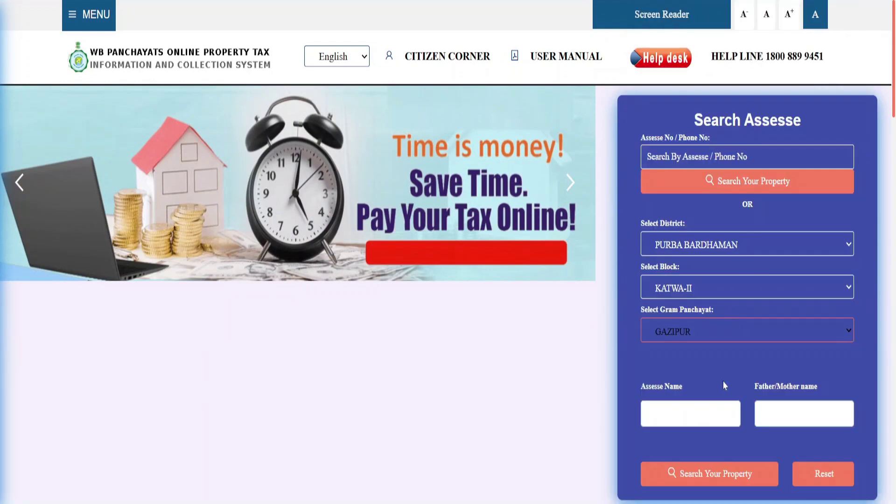
- Search for assessees by partial name and check the Sansad column in the assessee demands list
scroll(714, 374, "down", 2)
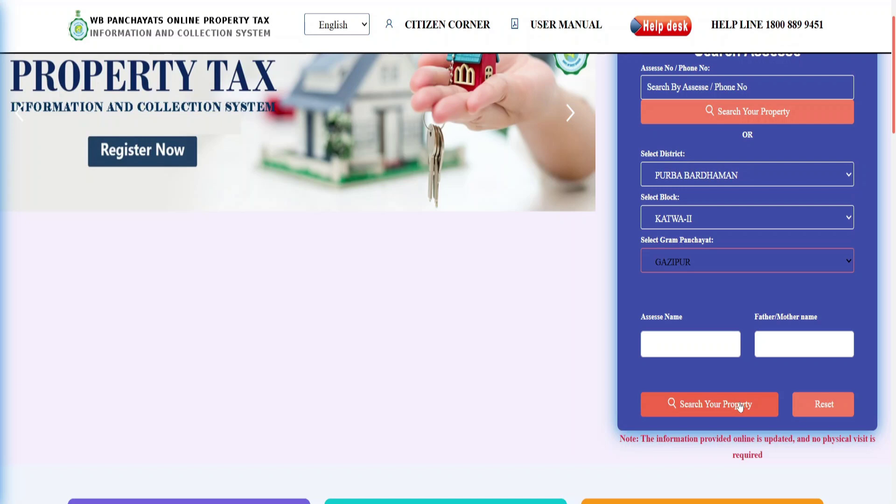
left_click(705, 336)
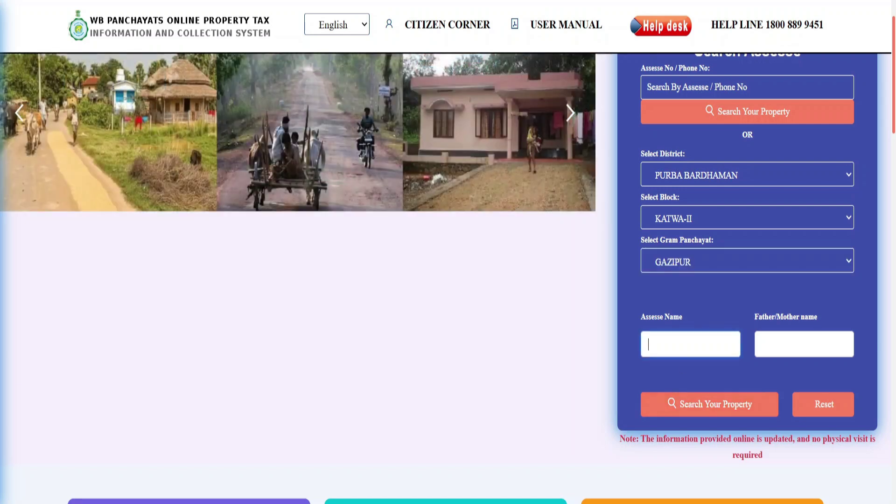
type("SUJ")
key("Return")
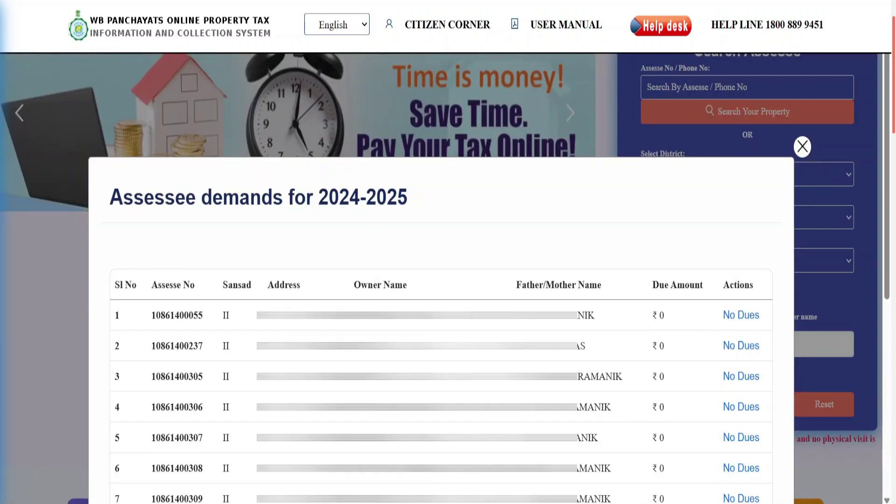
left_click_drag(220, 288, 254, 295)
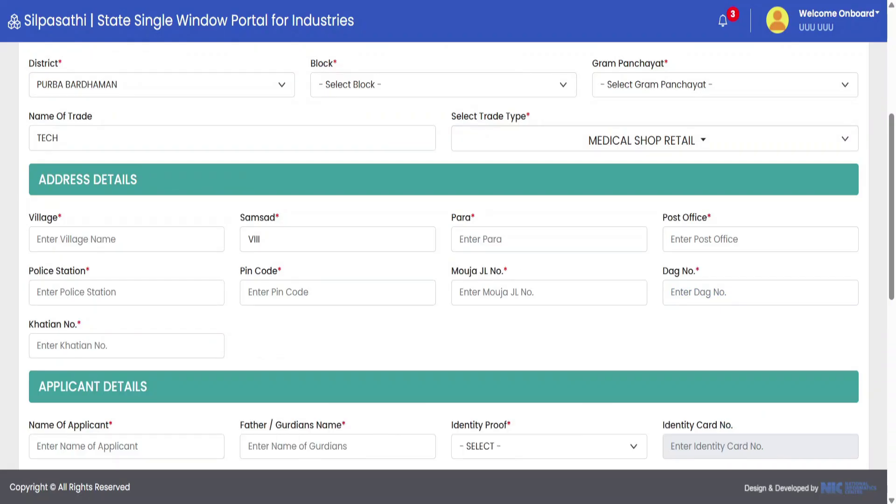
- Return to the Silpasathi form, review the applicant and guardian name fields, and set the identity proof to AADHAR
left_click(530, 242)
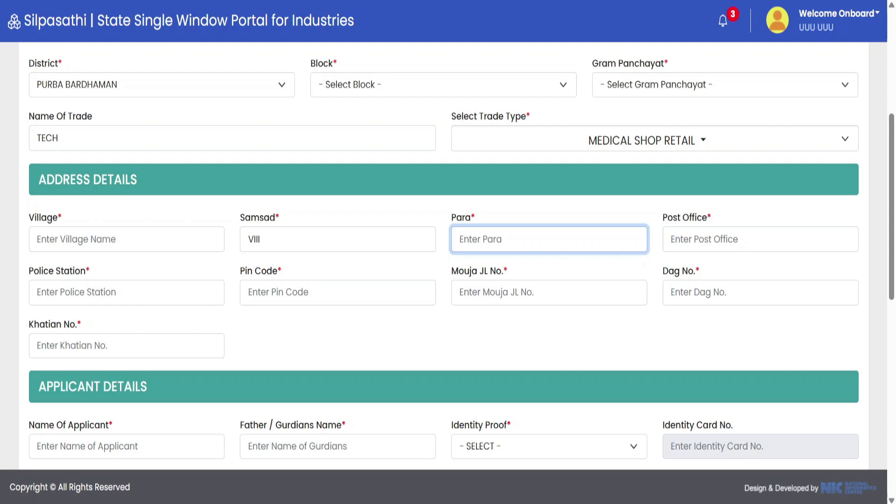
scroll(210, 275, "down", 5)
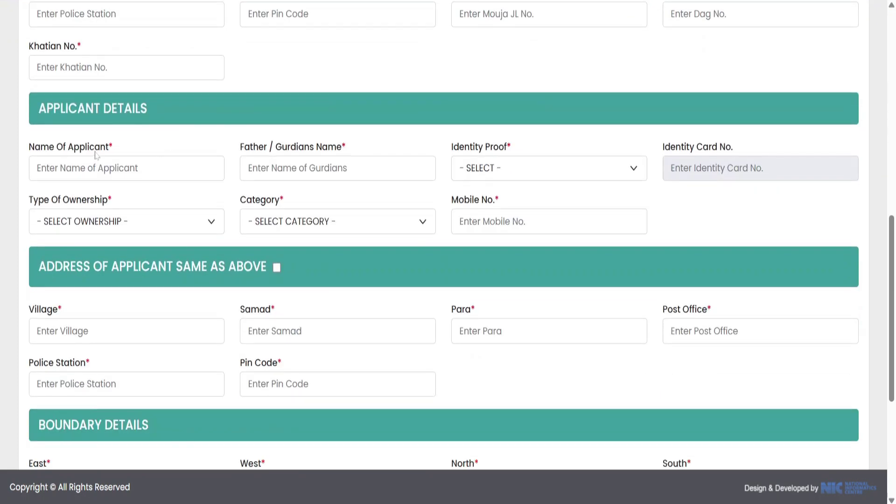
left_click_drag(43, 148, 117, 149)
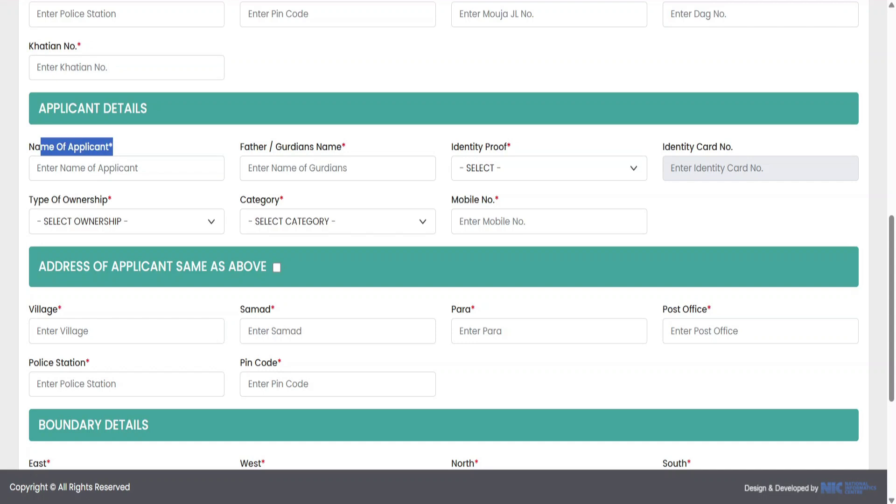
left_click_drag(259, 148, 347, 148)
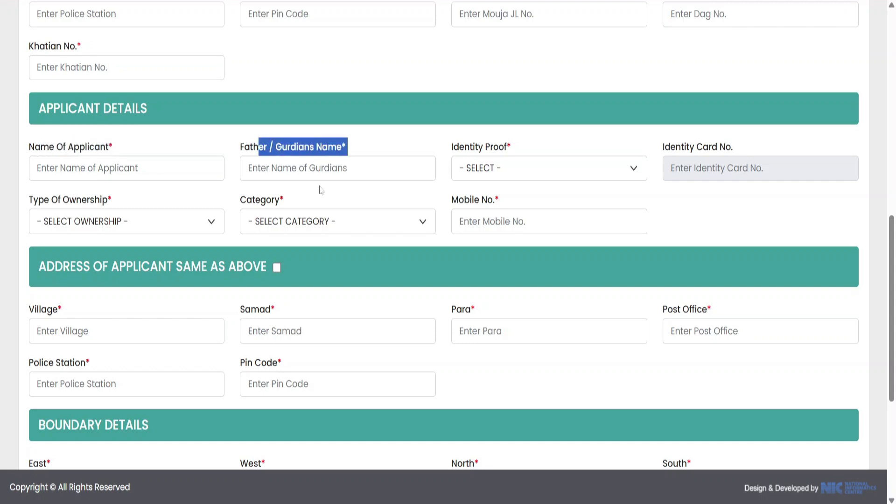
left_click(497, 164)
key("Escape")
left_click(495, 168)
left_click(495, 191)
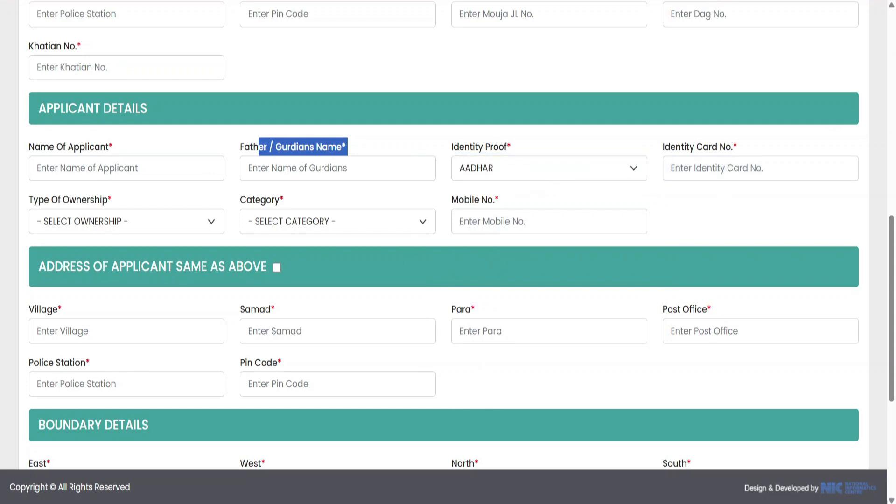
- Set the applicant's type of ownership to PERSONAL and the category to GP CITIZEN
left_click(162, 218)
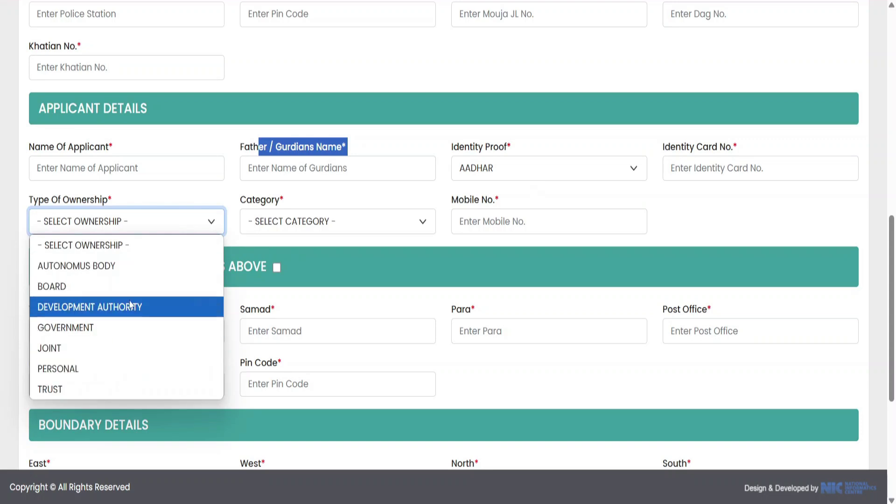
key("Escape")
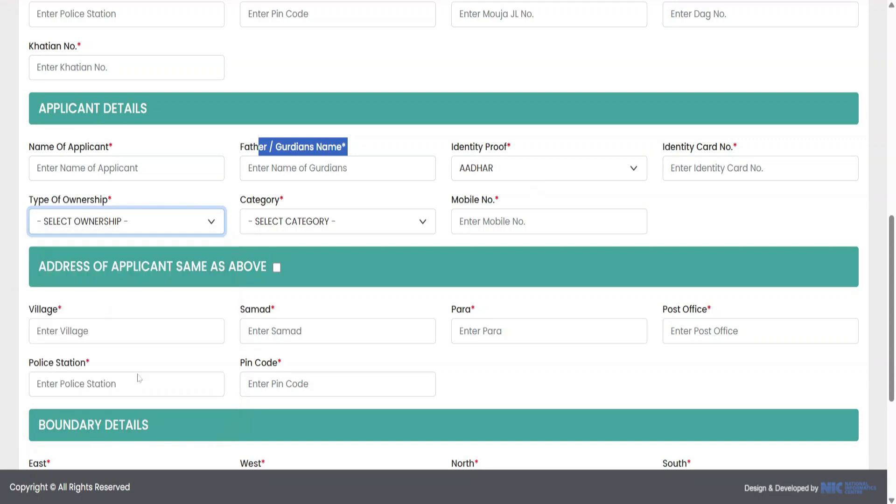
left_click(316, 223)
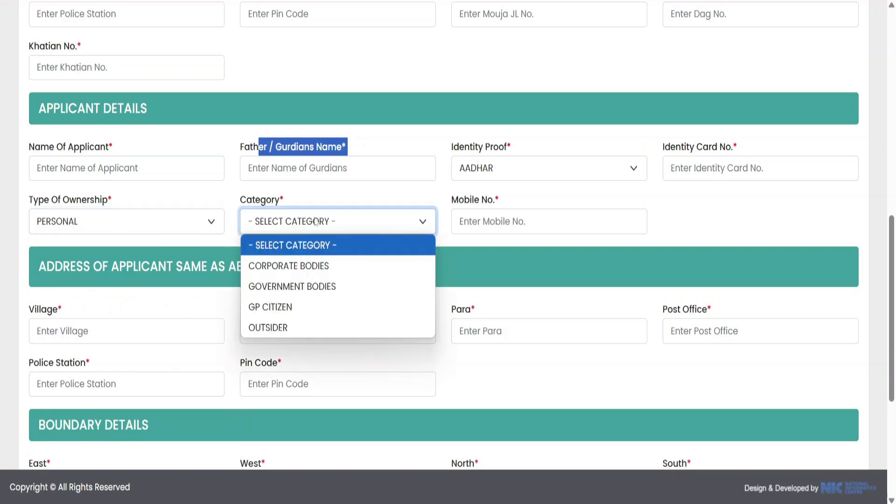
left_click(286, 307)
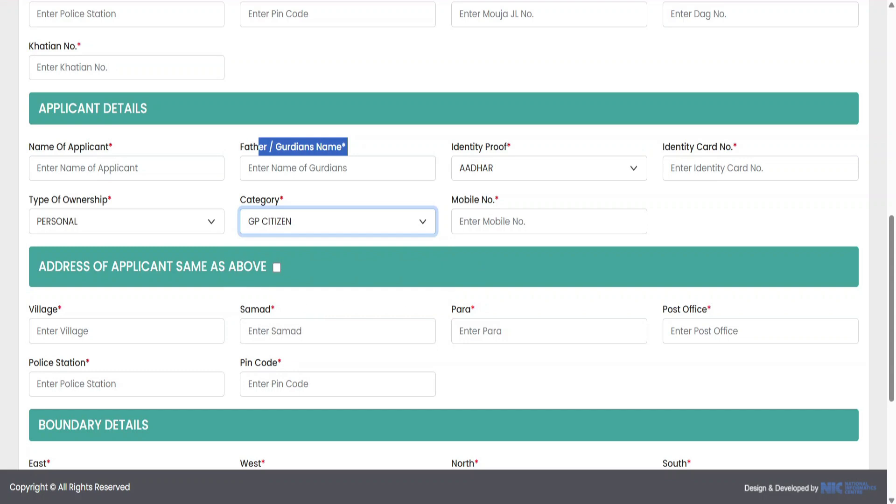
- Try marking the applicant's address as the same as above, and clear the option again
scroll(448, 252, "down", 3)
left_click_drag(38, 127, 295, 136)
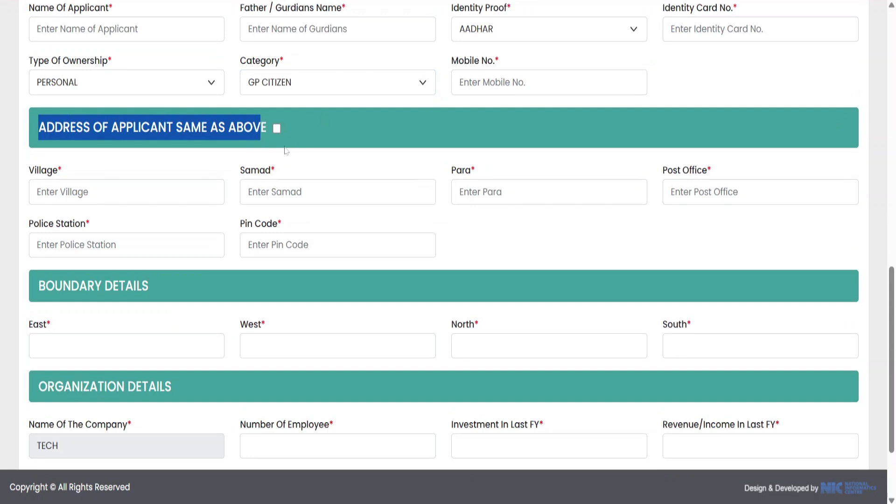
left_click(278, 129)
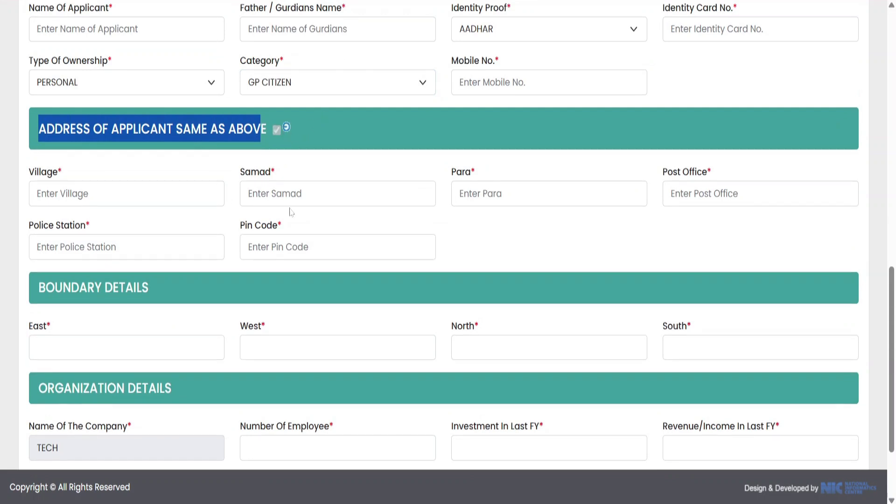
left_click(277, 131)
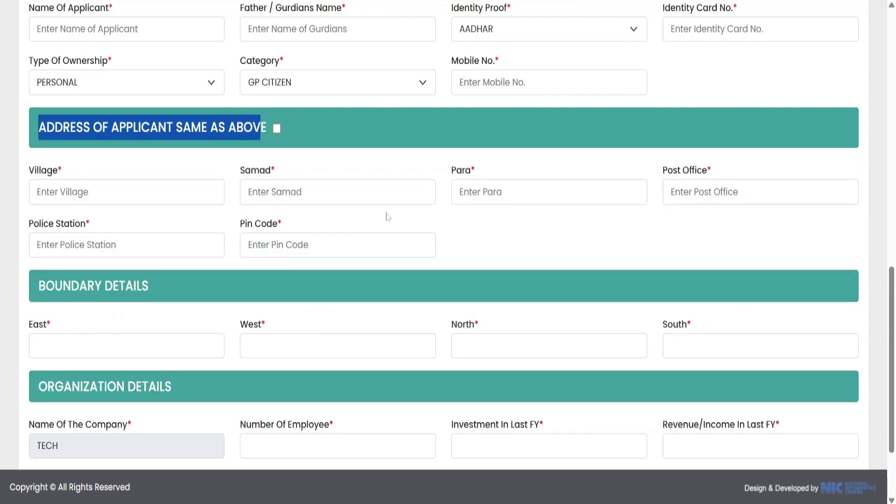
- Review the Boundary Details section and the company name, employee count, investment and revenue fields under Organization Details
scroll(386, 216, "down", 3)
left_click_drag(38, 180, 160, 183)
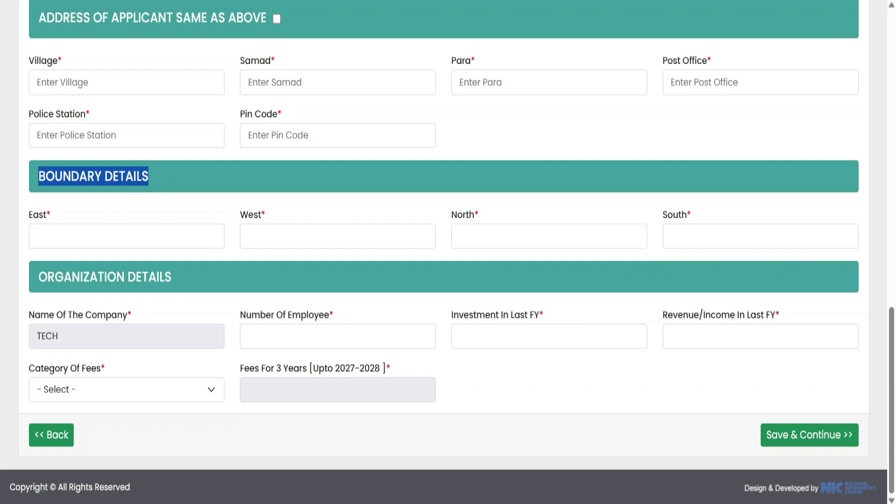
left_click_drag(89, 337, 25, 340)
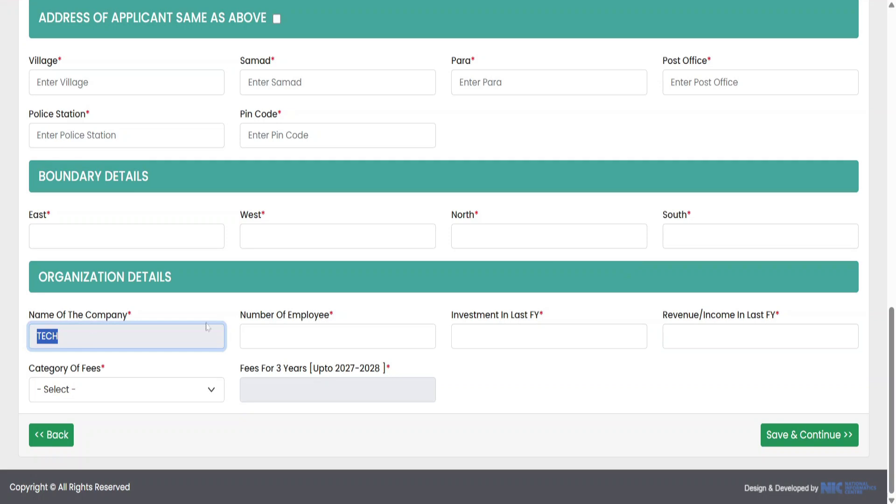
scroll(261, 313, "up", 15)
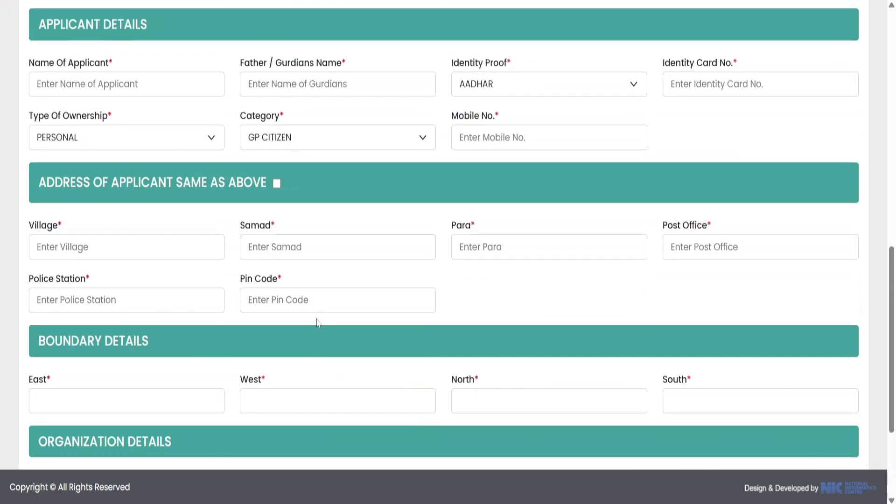
scroll(314, 400, "down", 15)
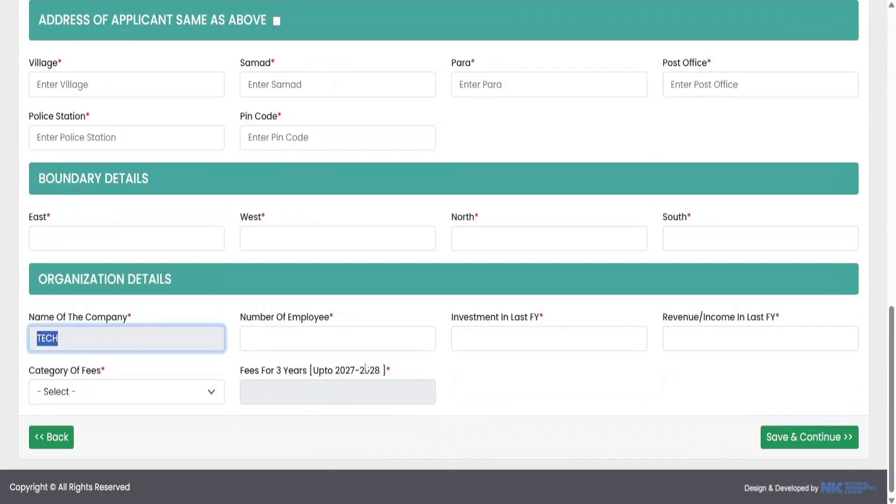
triple_click(270, 321)
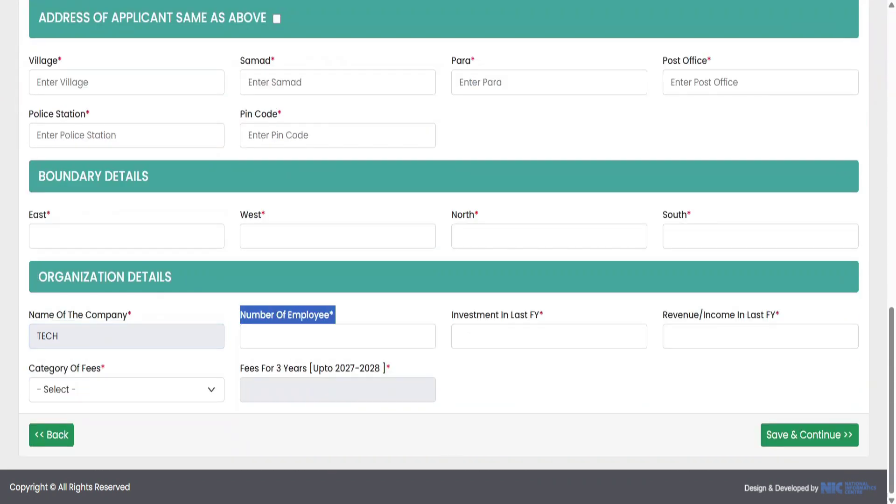
left_click_drag(484, 316, 537, 324)
left_click(538, 325)
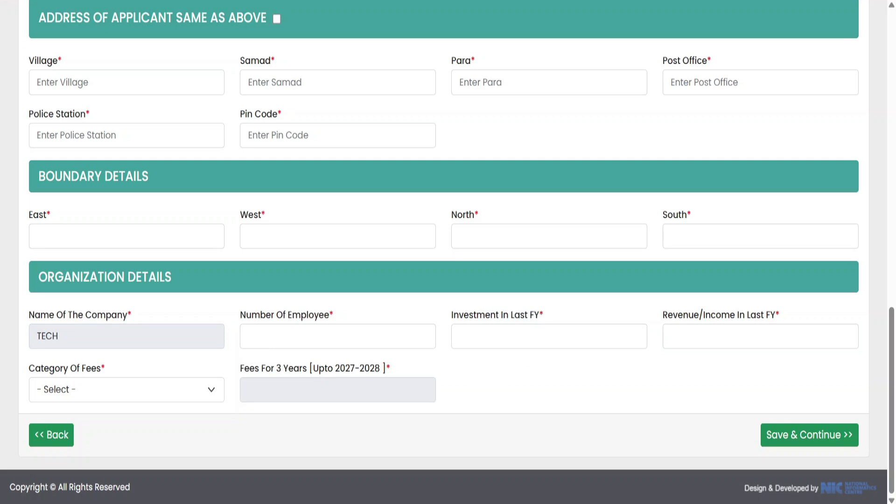
left_click_drag(663, 317, 784, 326)
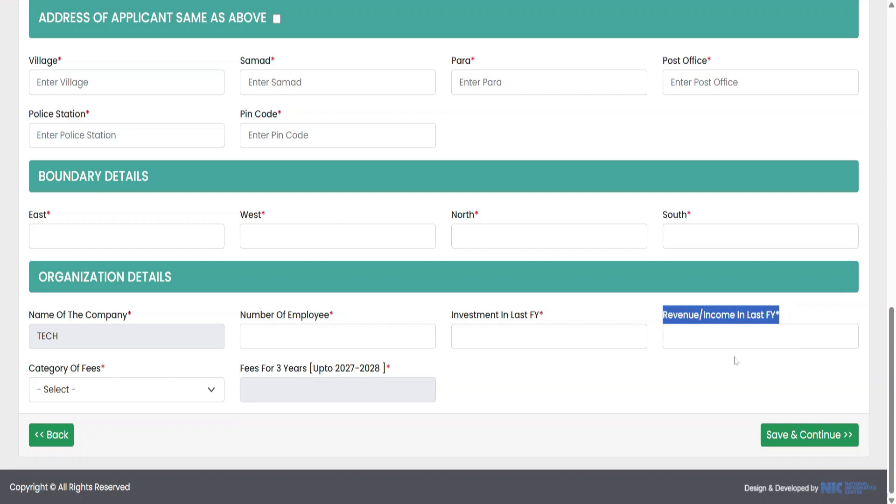
- Set the organization's investment in the last FY to 10
left_click(514, 336)
type("10")
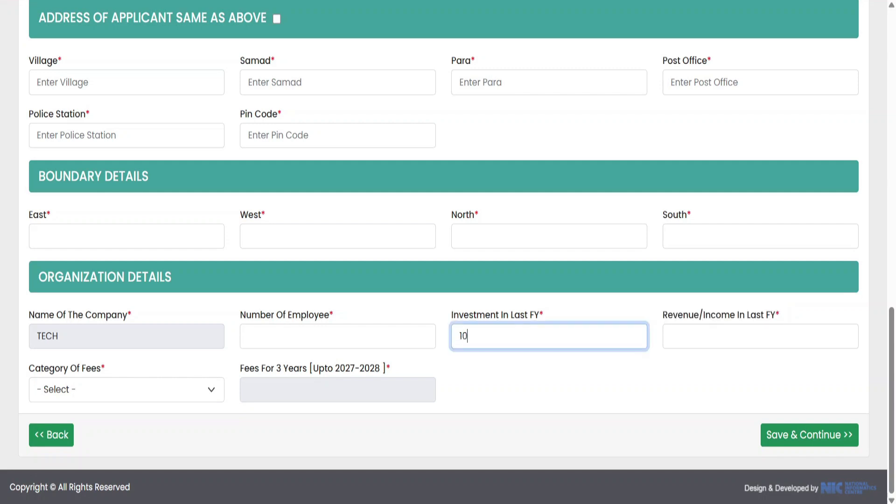
key("Tab")
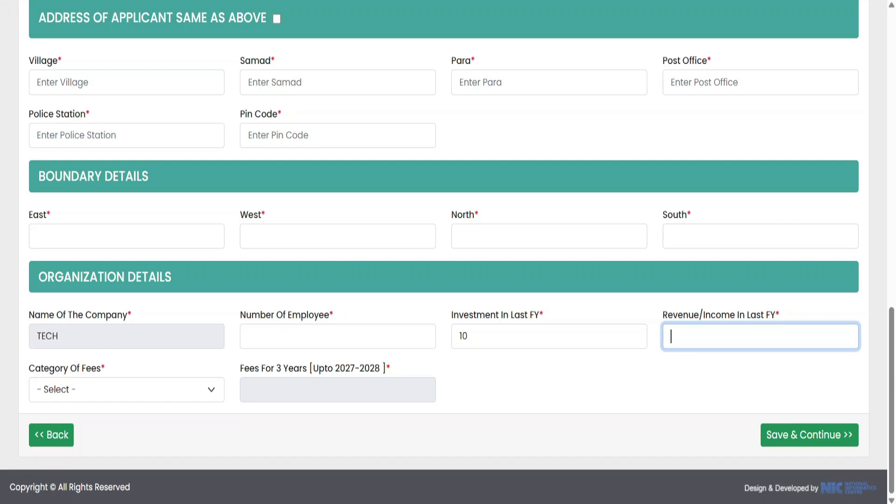
- Compare the three-year fees for the categories Not Paying Professional Tax and Paying Professional Tax (Except Trades Of Special Nature)
left_click(78, 392)
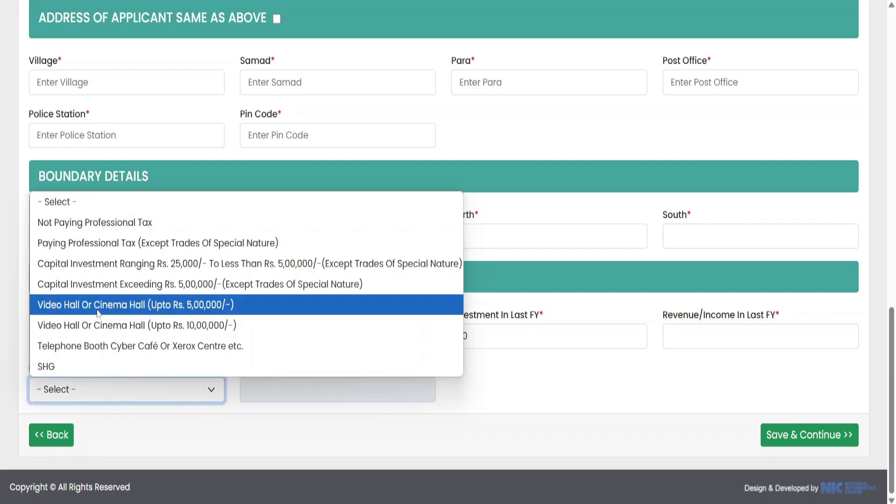
left_click(132, 225)
left_click(249, 389)
double_click(249, 390)
left_click_drag(271, 368, 391, 372)
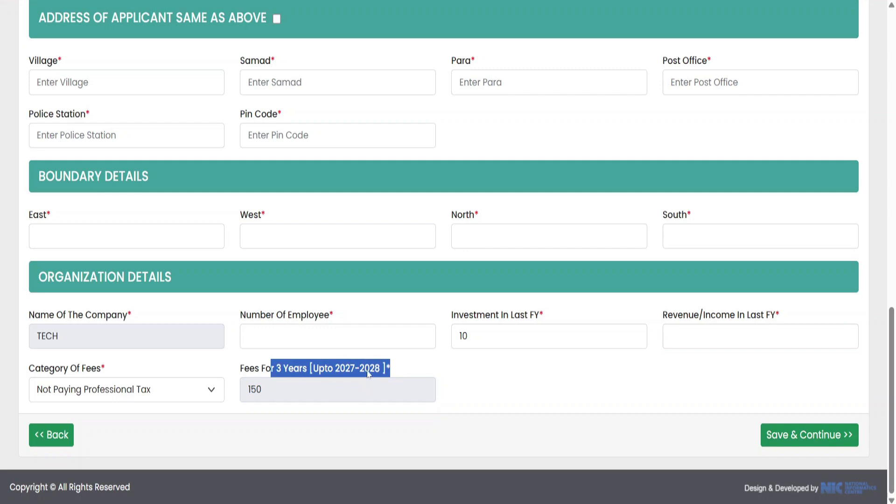
left_click(146, 394)
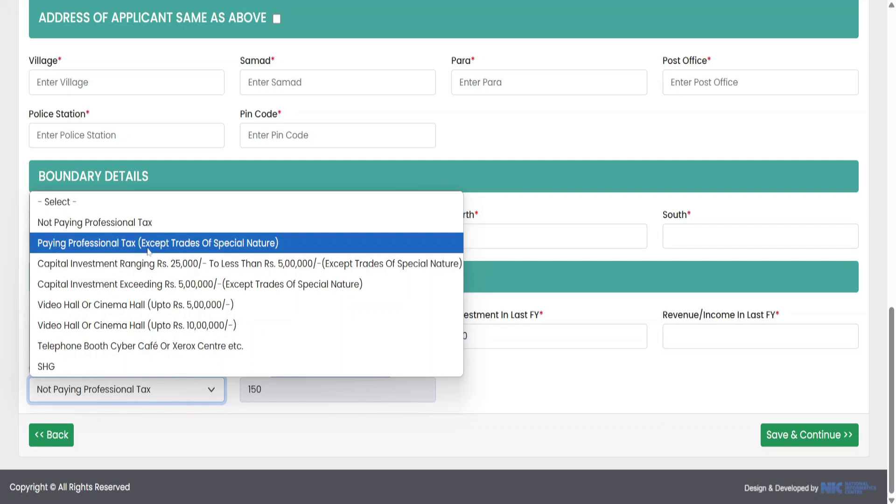
left_click(161, 249)
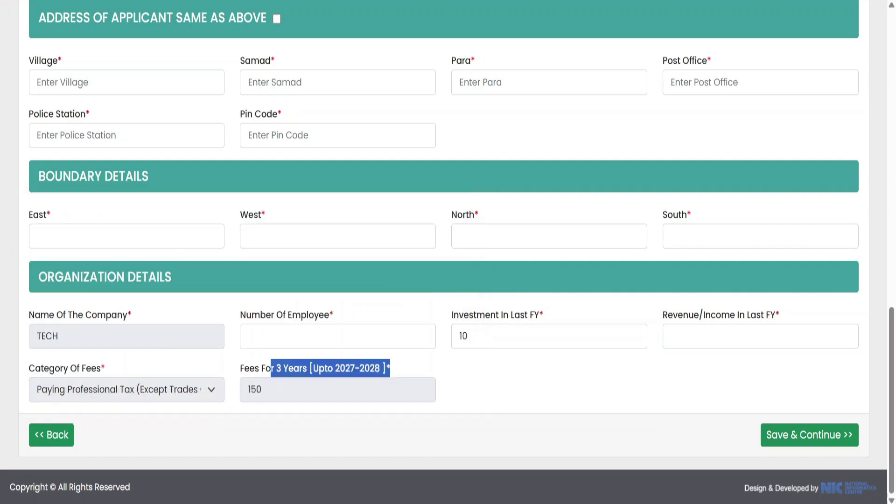
left_click(305, 367)
- Check the three-year fees for both Capital Investment categories and for Telephone Booth Cyber Café Or Xerox Centre etc
left_click(171, 392)
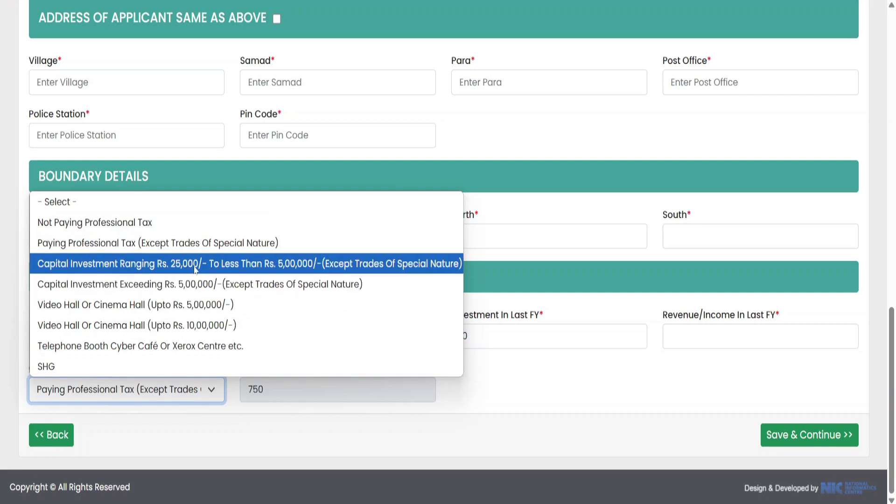
left_click(296, 264)
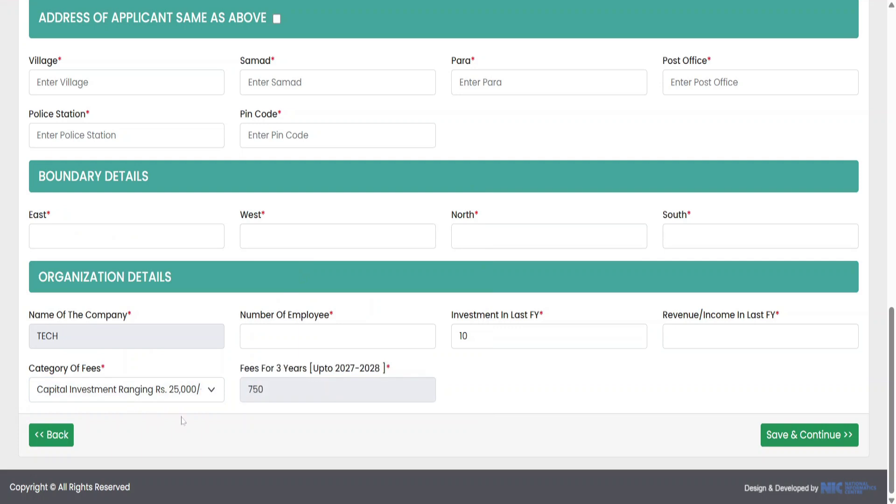
left_click(304, 378)
left_click(180, 394)
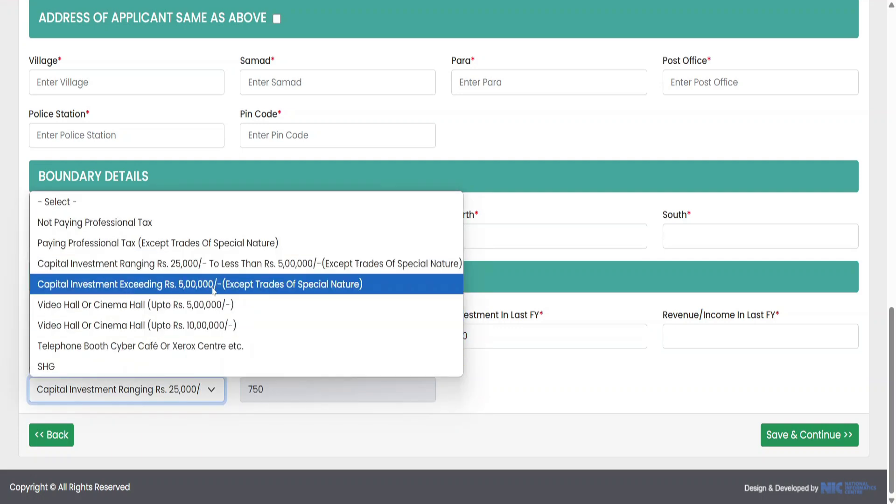
left_click(213, 286)
double_click(257, 389)
left_click(188, 394)
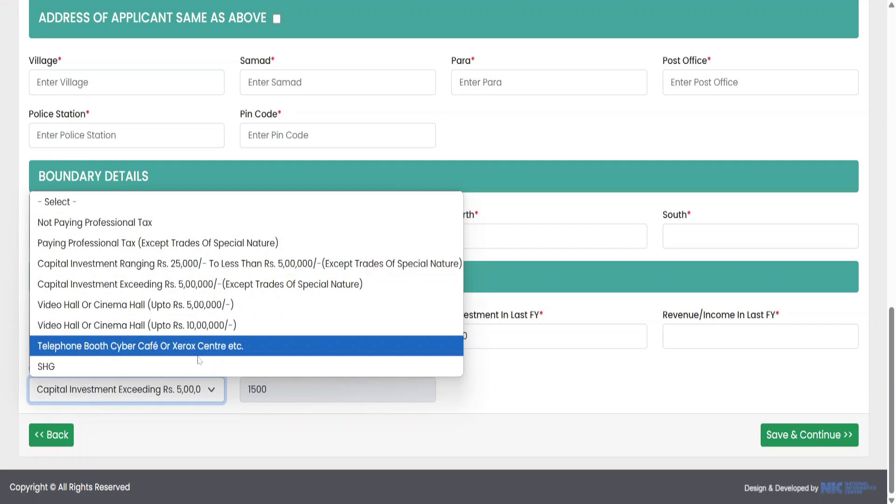
left_click(182, 346)
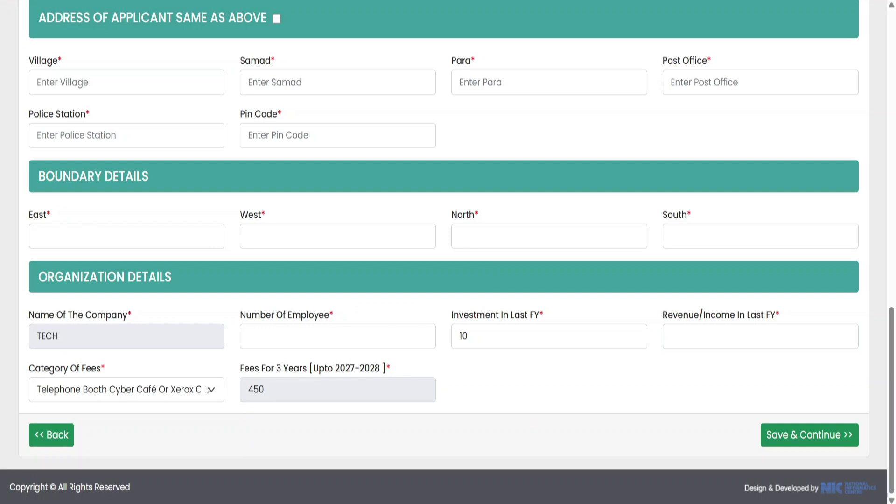
- Set the category of fees to SHG and save the form to continue to the document upload
left_click(172, 389)
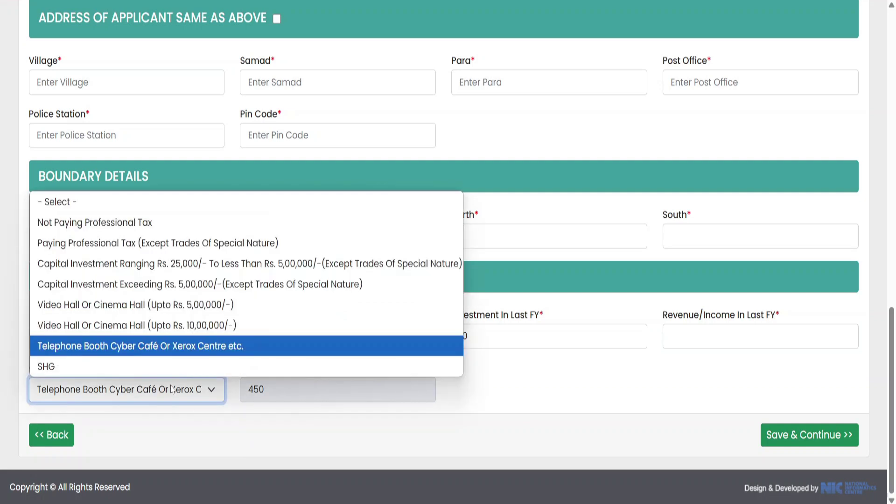
left_click(95, 371)
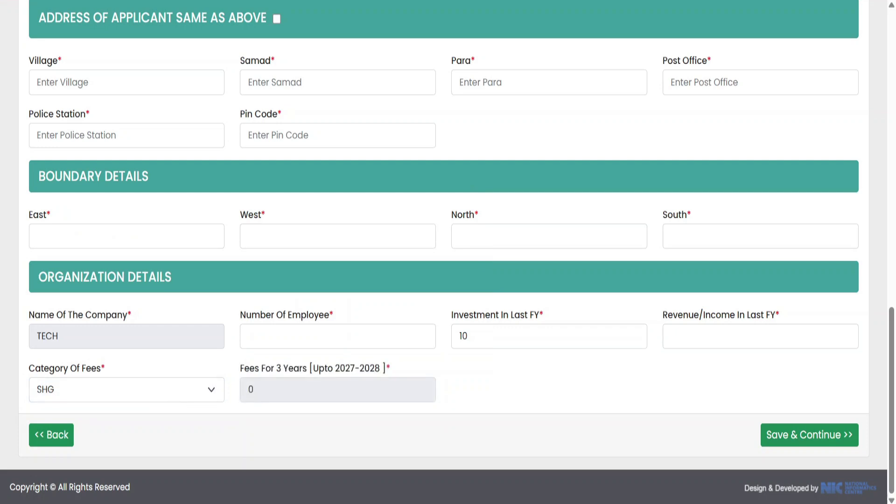
left_click(826, 434)
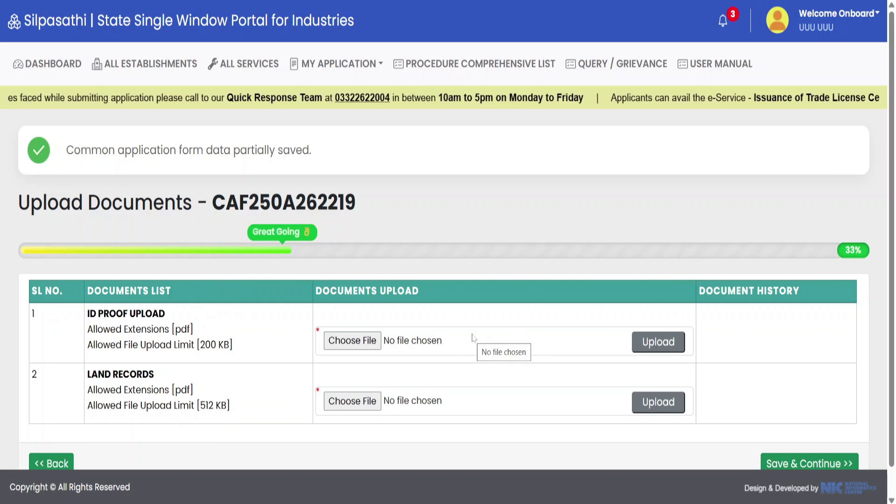
- Review the ID proof and land records upload requirements, and continue to the application summary
left_click_drag(87, 313, 168, 312)
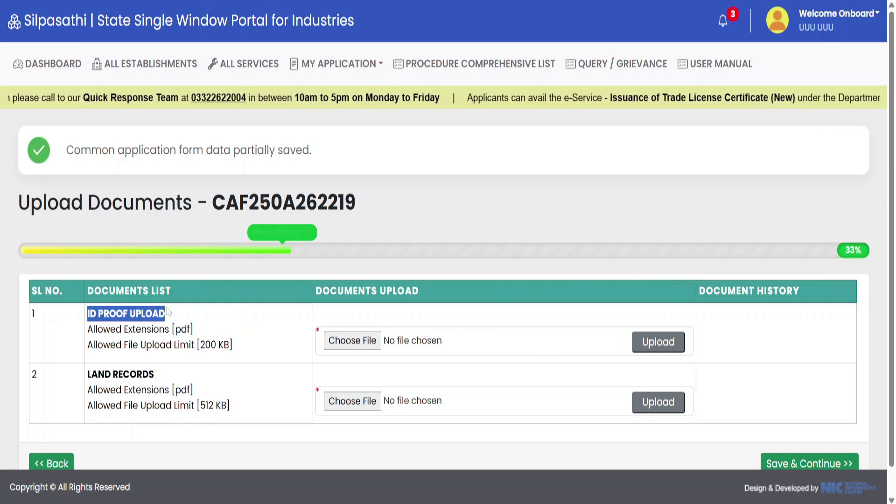
left_click_drag(87, 374, 158, 380)
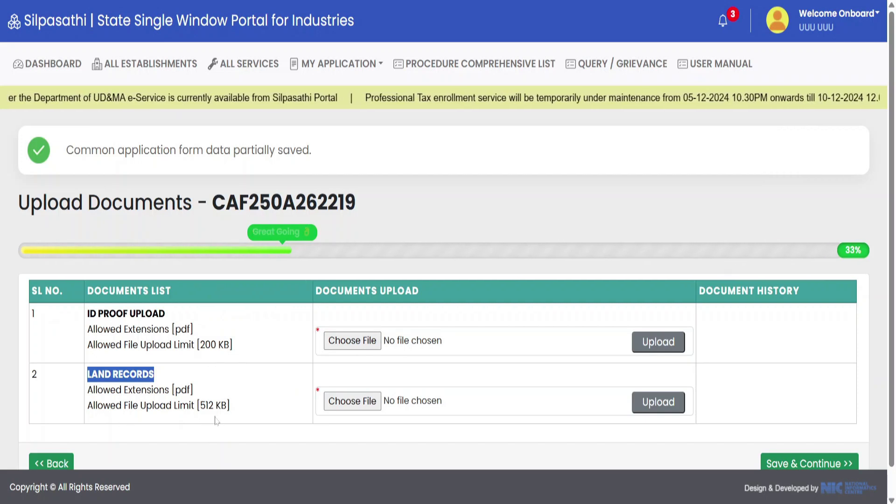
left_click(836, 464)
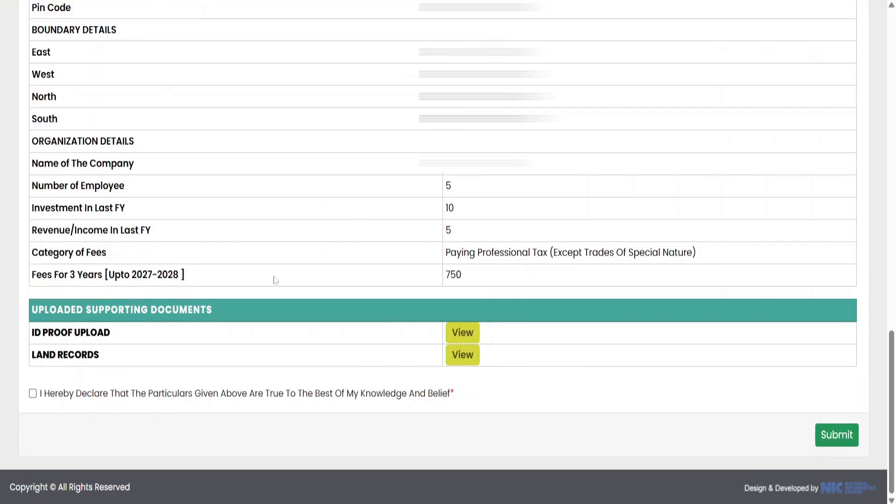
- Accept the declaration that the particulars are true and submit the trade license application
left_click(33, 393)
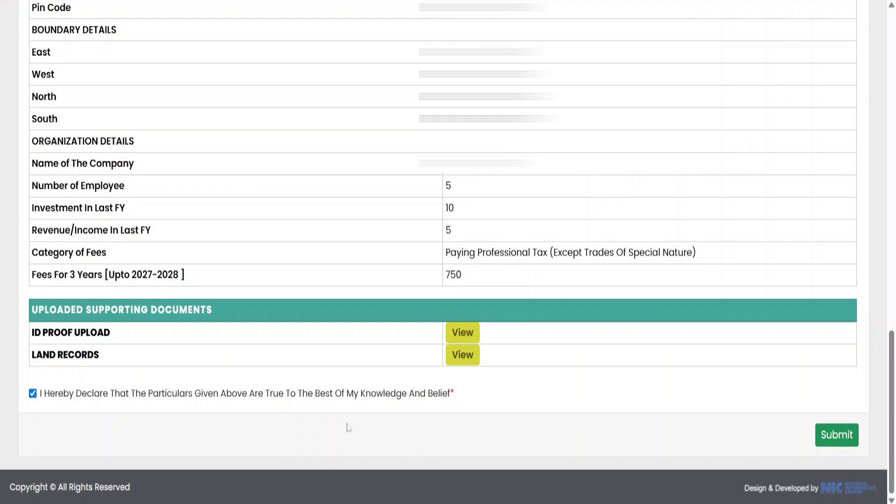
left_click(835, 439)
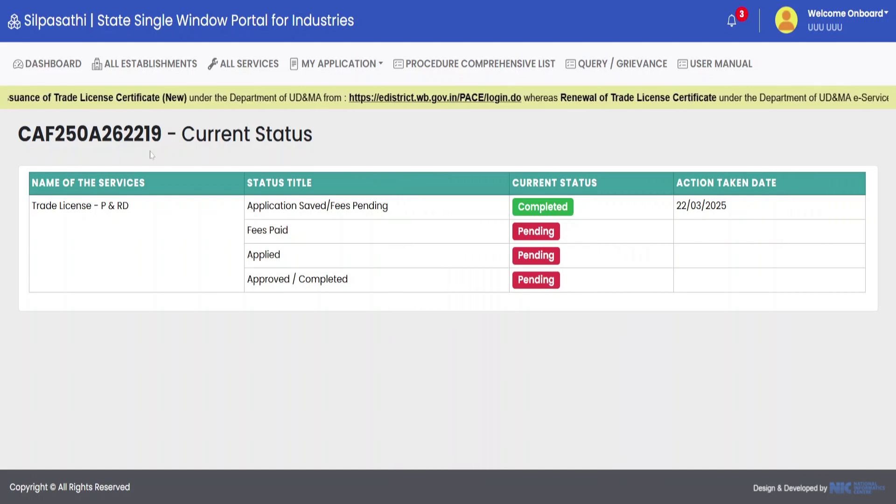
- From the dashboard, open the payment details for the Trade License - P & RD application and proceed to the payment gateway
left_click(65, 72)
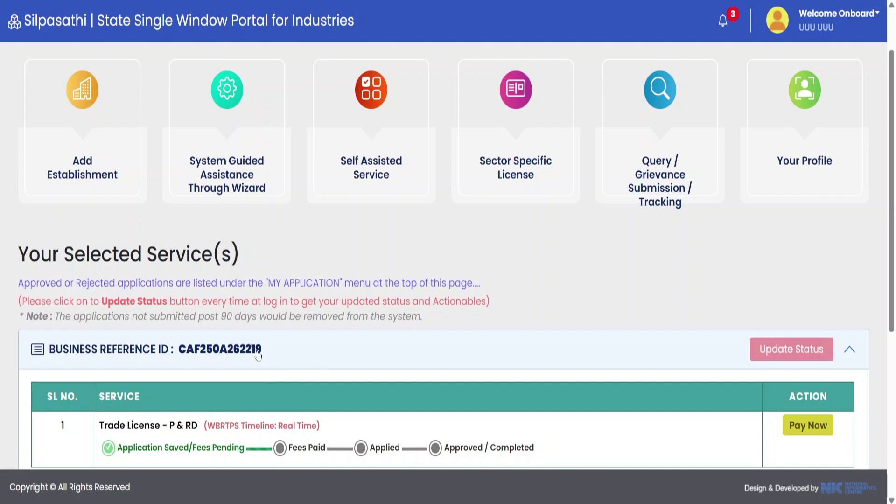
left_click(808, 425)
key("ctrl+minus")
key("ctrl+minus")
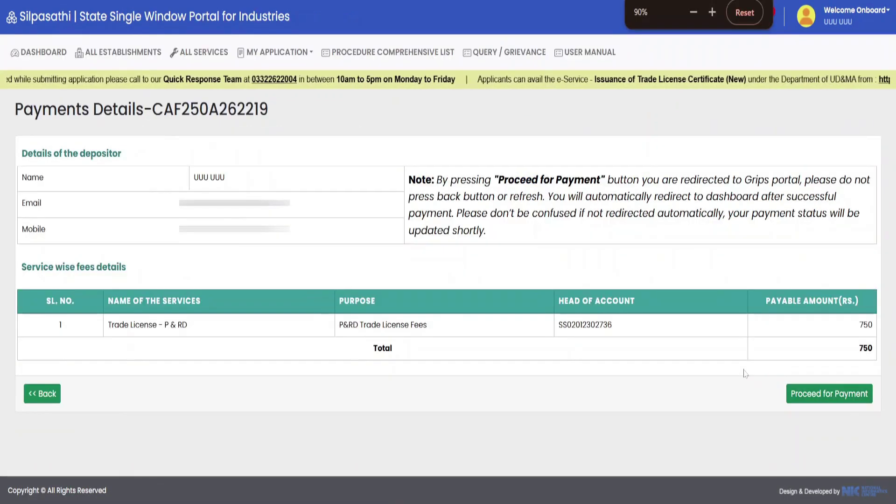
left_click(852, 402)
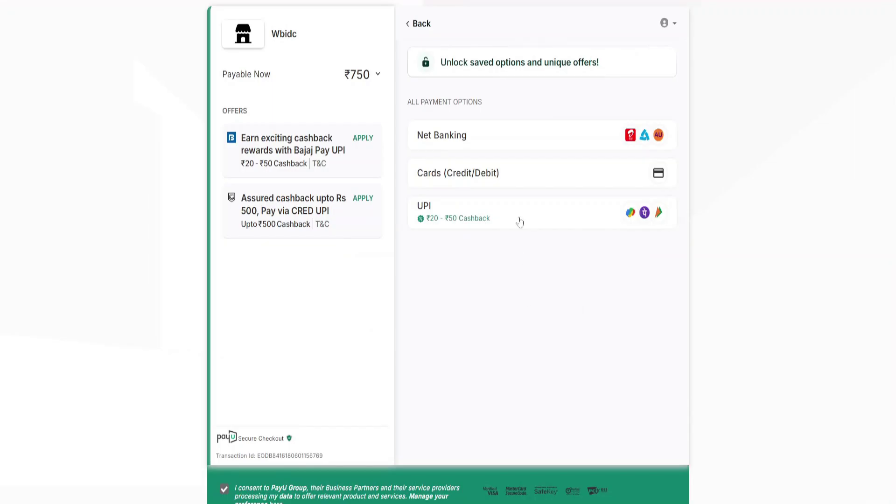
- Try to pay the trade license fee by UPI through PhonePe
left_click(478, 217)
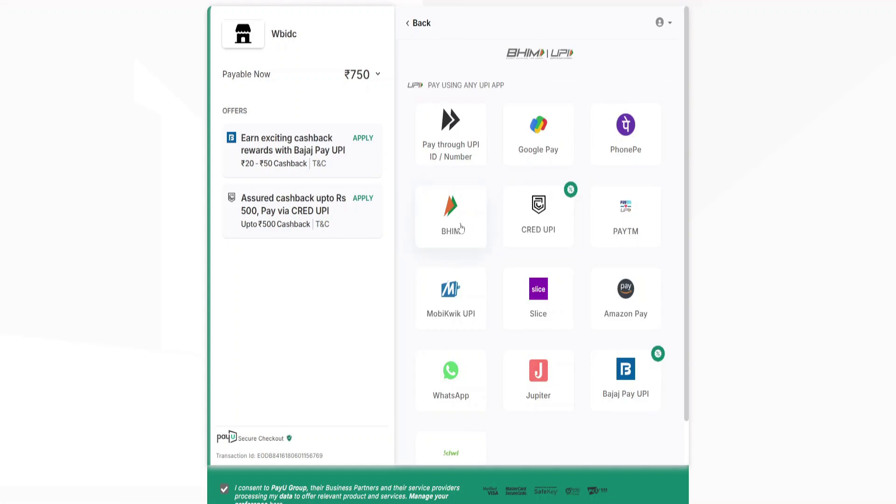
scroll(511, 411, "down", 1)
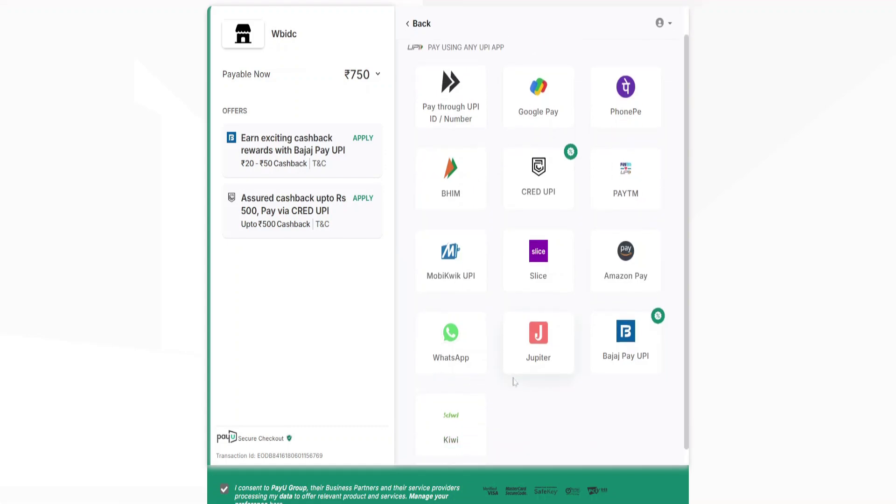
scroll(562, 308, "up", 1)
left_click(626, 127)
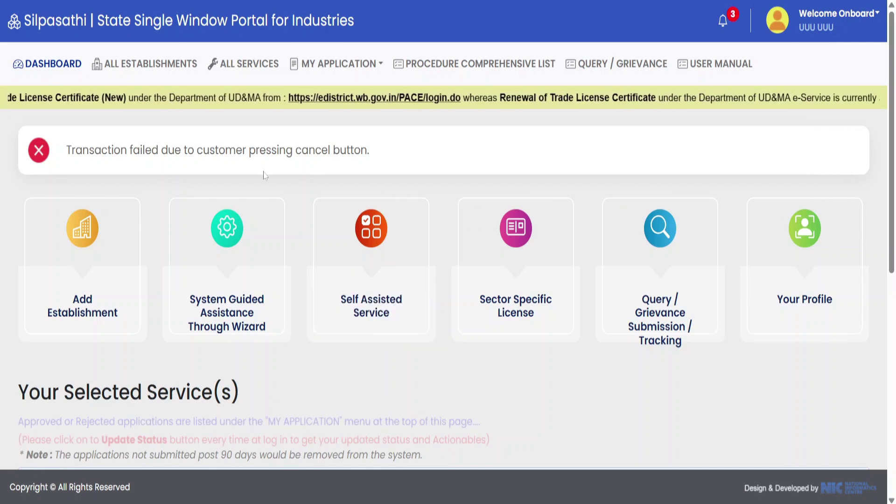
- Open the approved applications and download the certificate of the first Trade License - P & RD application from its details
left_click(336, 64)
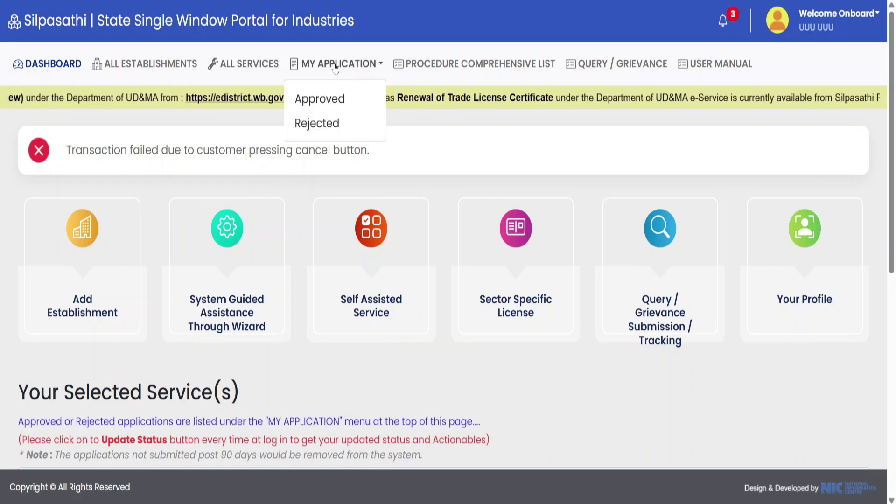
left_click(330, 105)
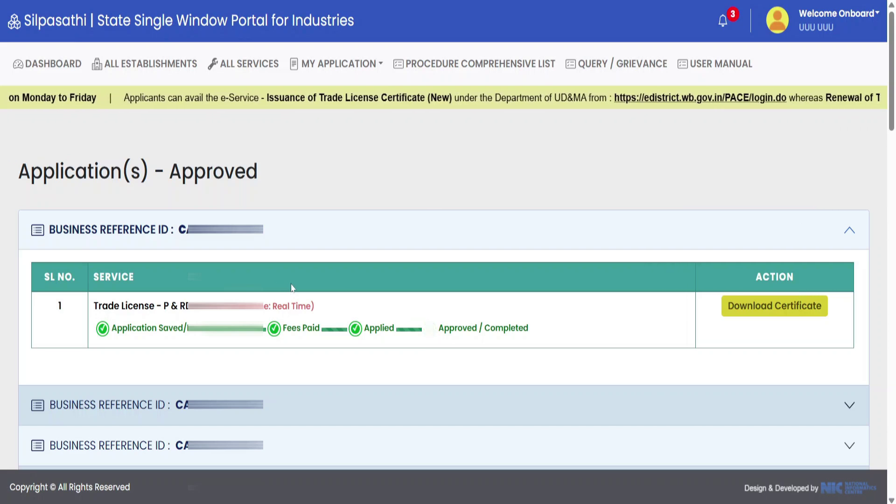
left_click(339, 63)
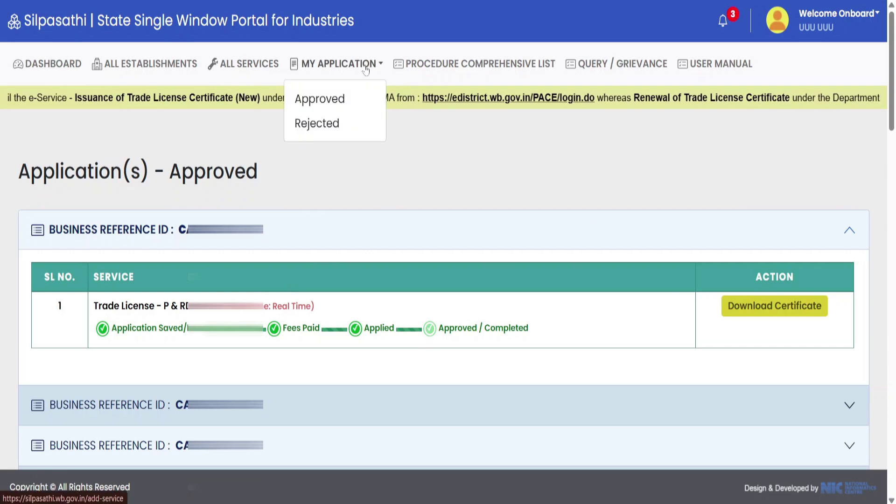
left_click(321, 104)
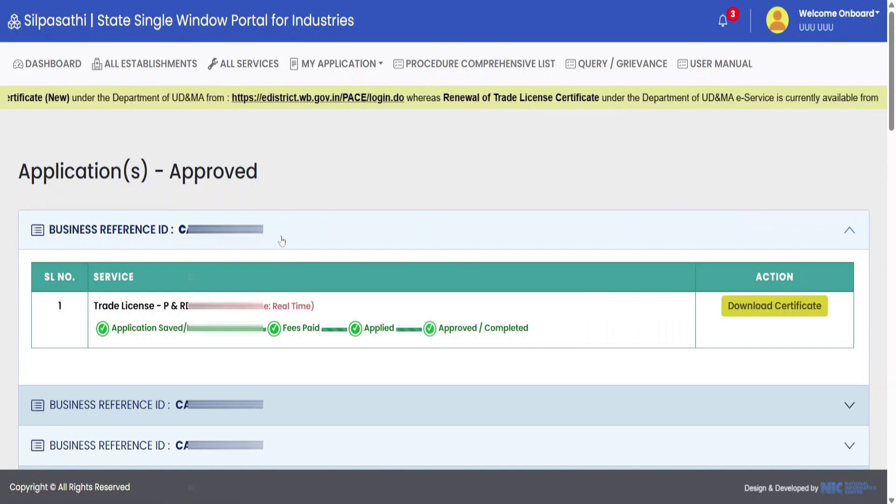
left_click(797, 311)
key("ctrl+minus")
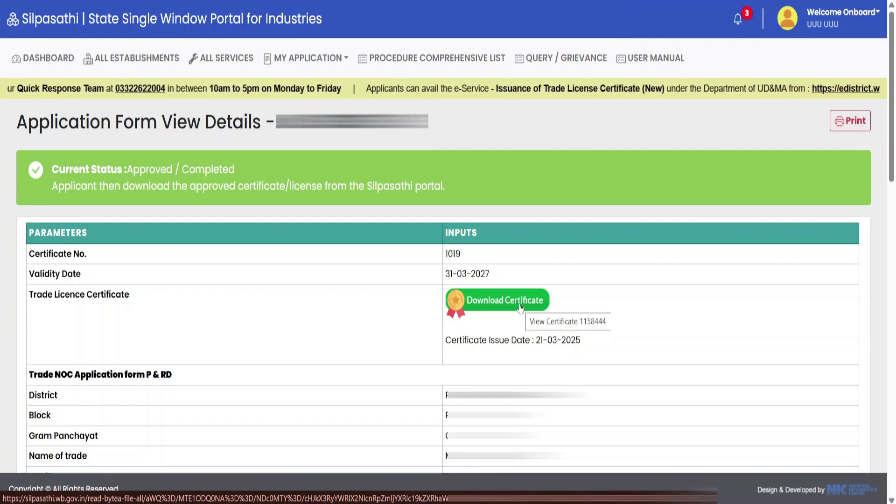
left_click(505, 304)
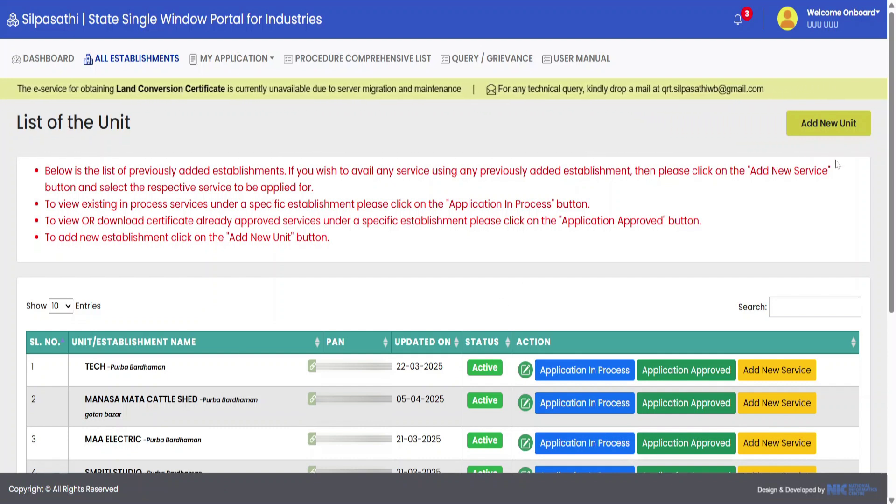
- Add the Trade License - P & RD service to the MANASA MATA CATTLE SHED unit, searching for "Trade", and start its online application
left_click(777, 406)
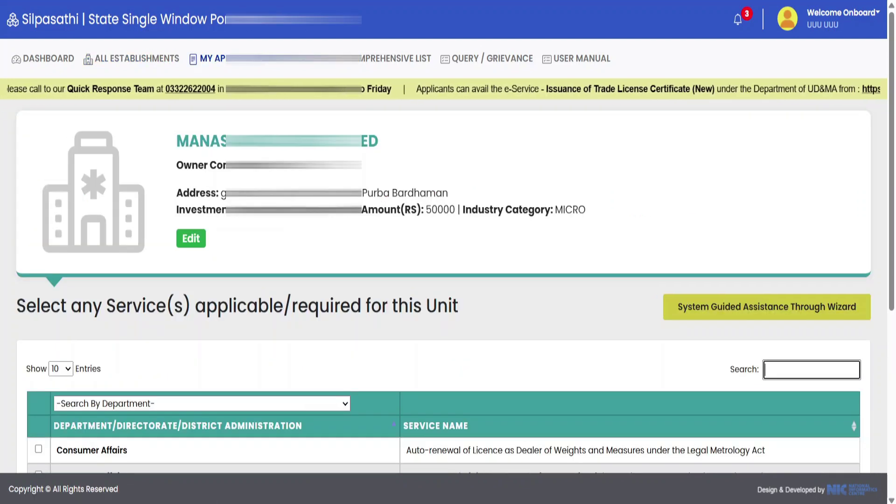
type("Trade")
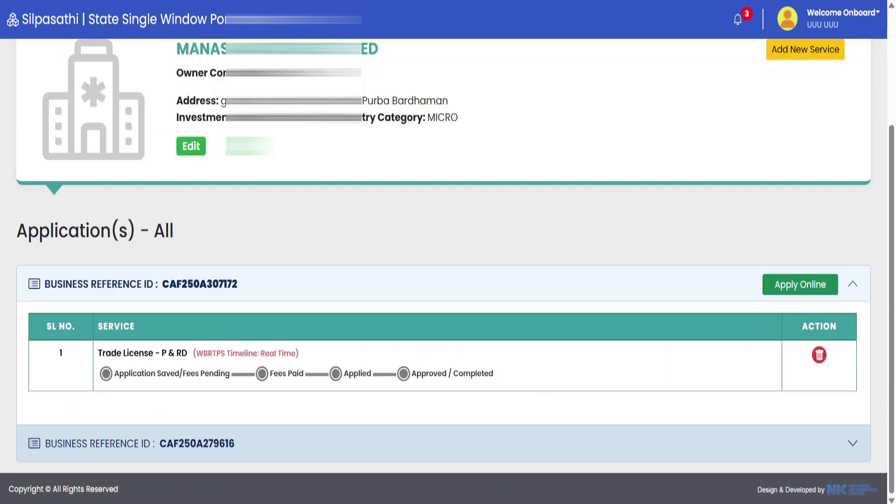
left_click(810, 292)
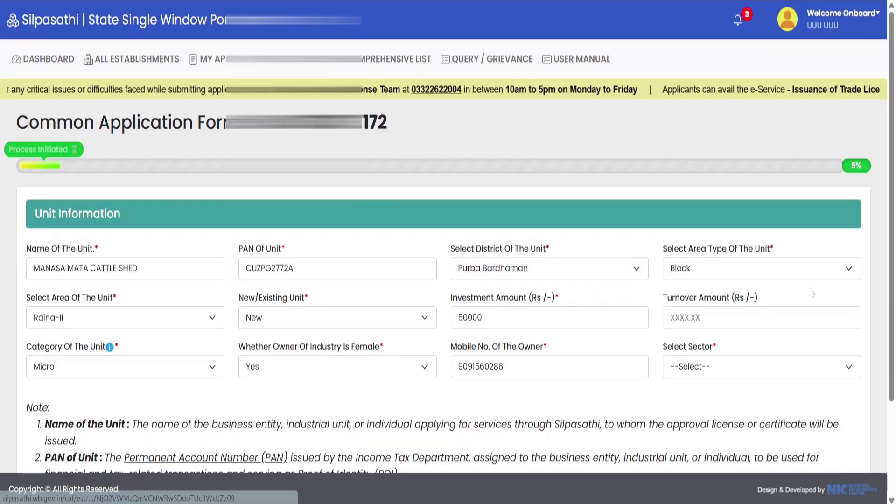
- Accept the declaration that the unit information is true, and save the form to continue the application
scroll(639, 273, "down", 3)
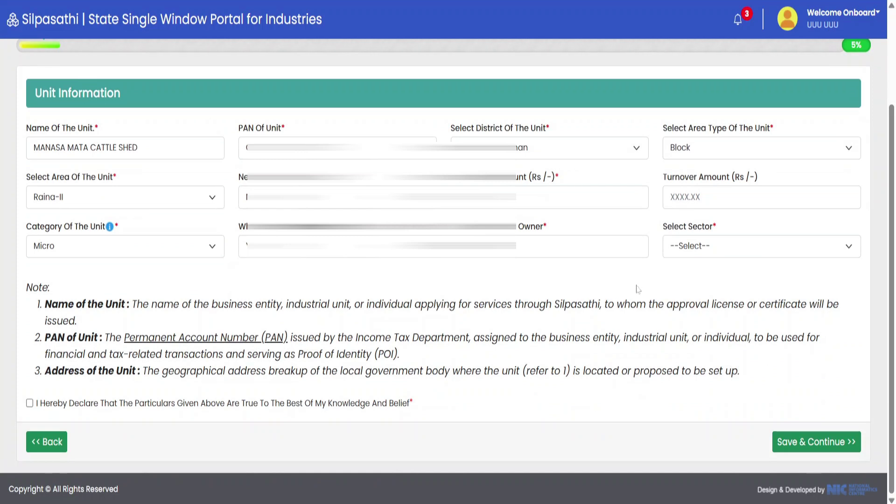
left_click(30, 403)
left_click(821, 450)
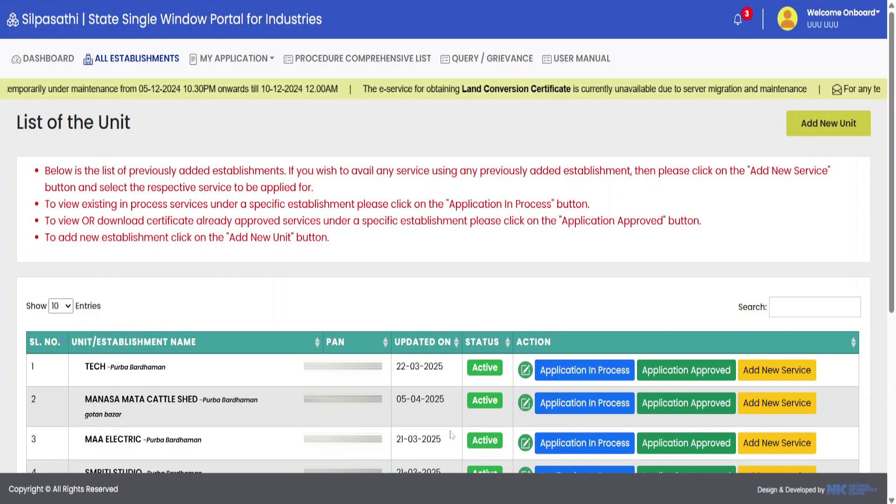
- Open the MANASA MATA CATTLE SHED establishment's information for editing from the list of units
left_click(526, 404)
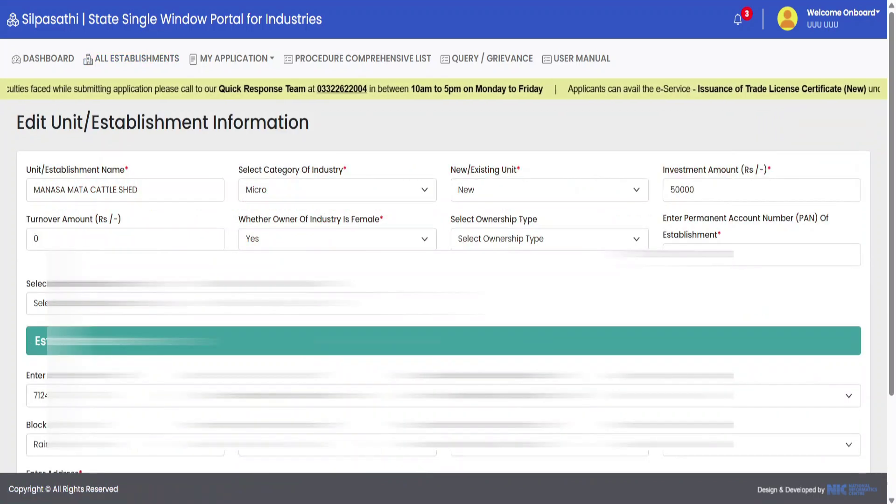